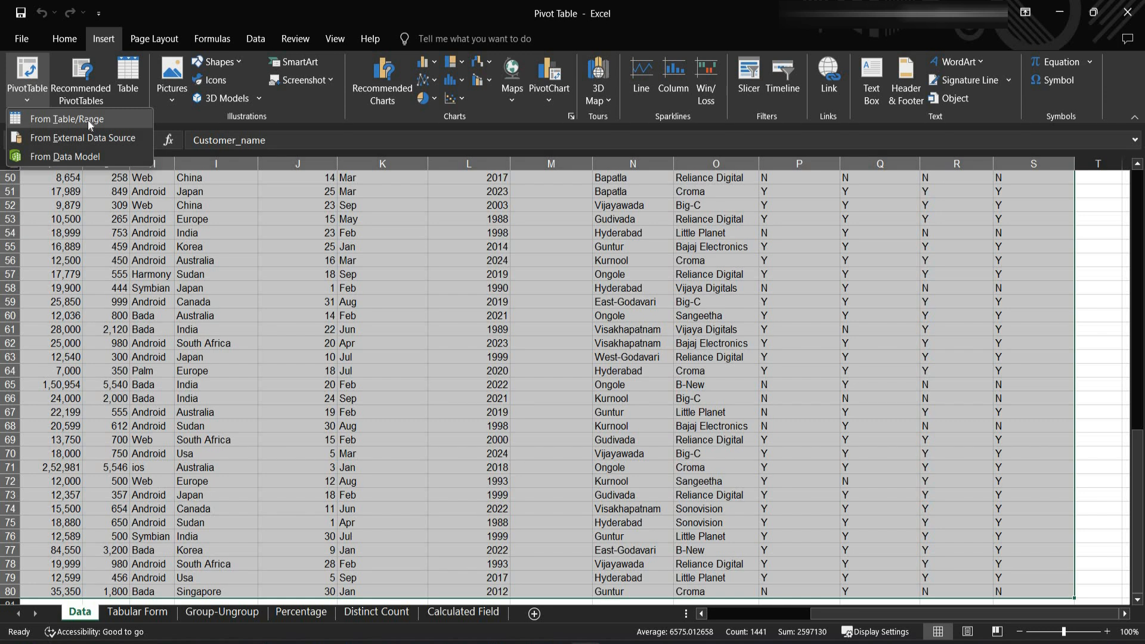
- Create a PivotTable from Data!$A$1:$S$80 on the existing Tabular Form worksheet, starting at cell A3
left_click(88, 120)
left_click_drag(513, 259, 568, 242)
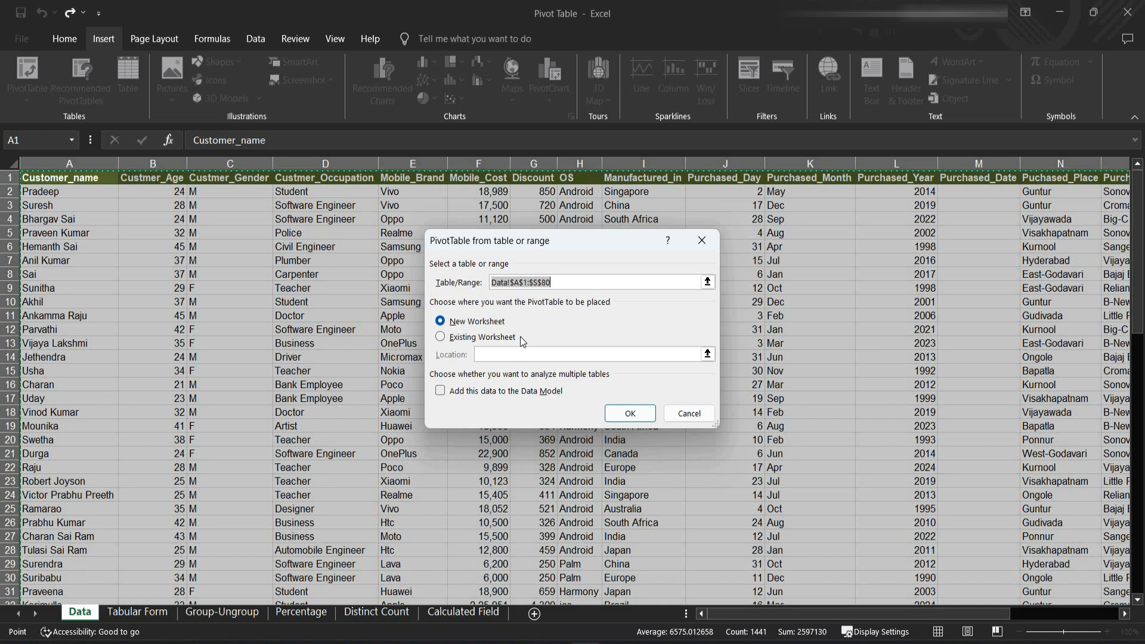
left_click(441, 338)
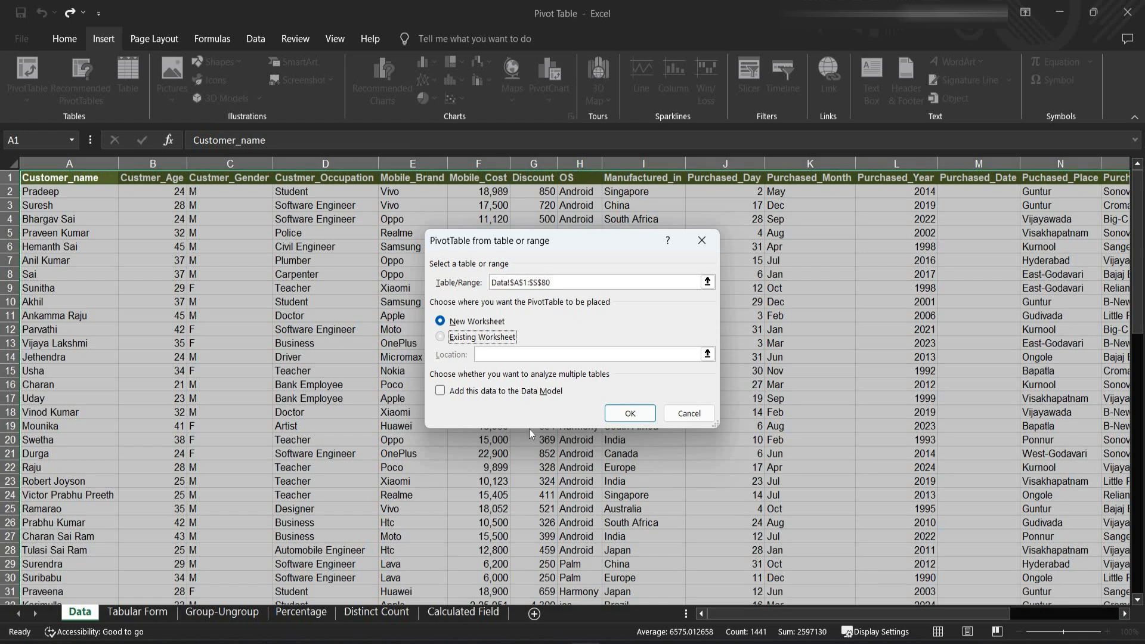
left_click(137, 612)
left_click(45, 207)
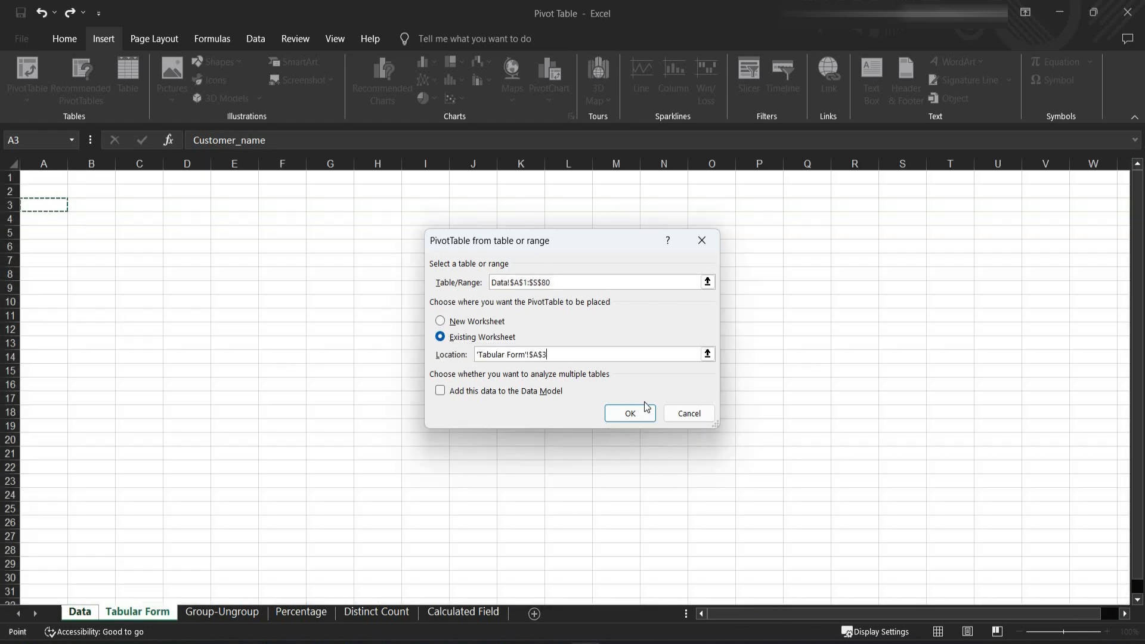
left_click(631, 416)
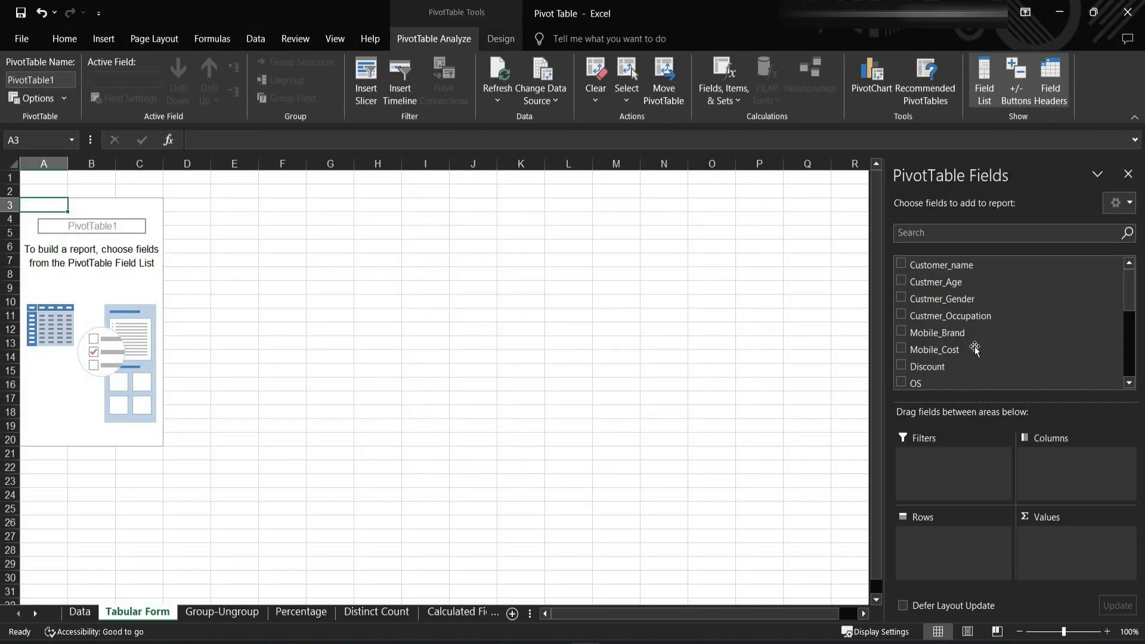
left_click_drag(968, 266, 955, 536)
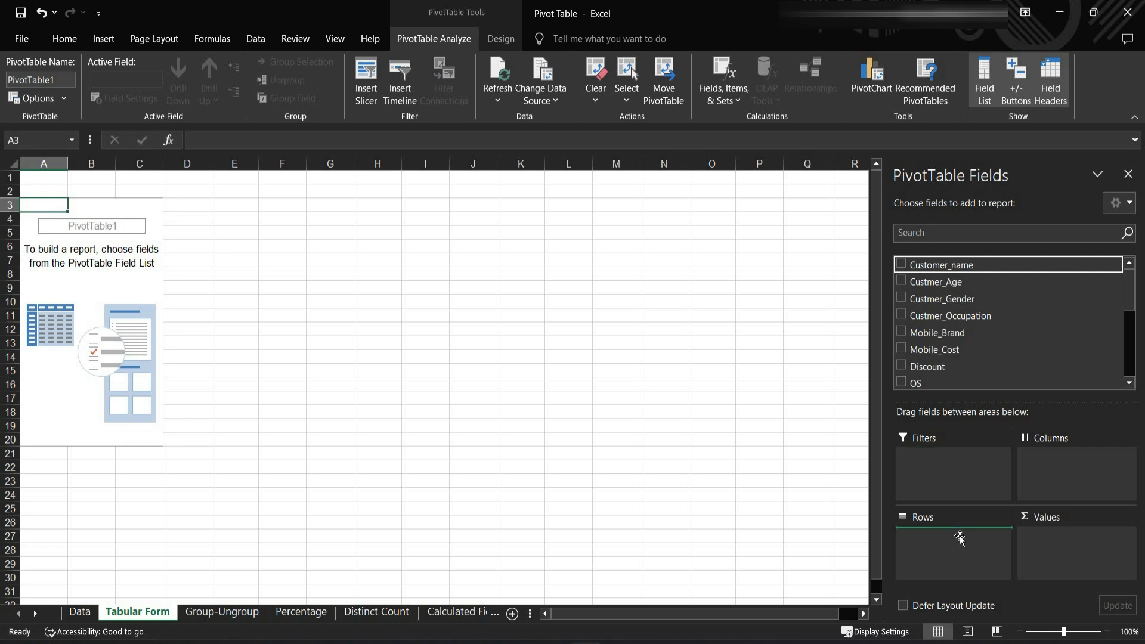
left_click_drag(953, 317, 1002, 328)
left_click_drag(962, 534, 905, 295)
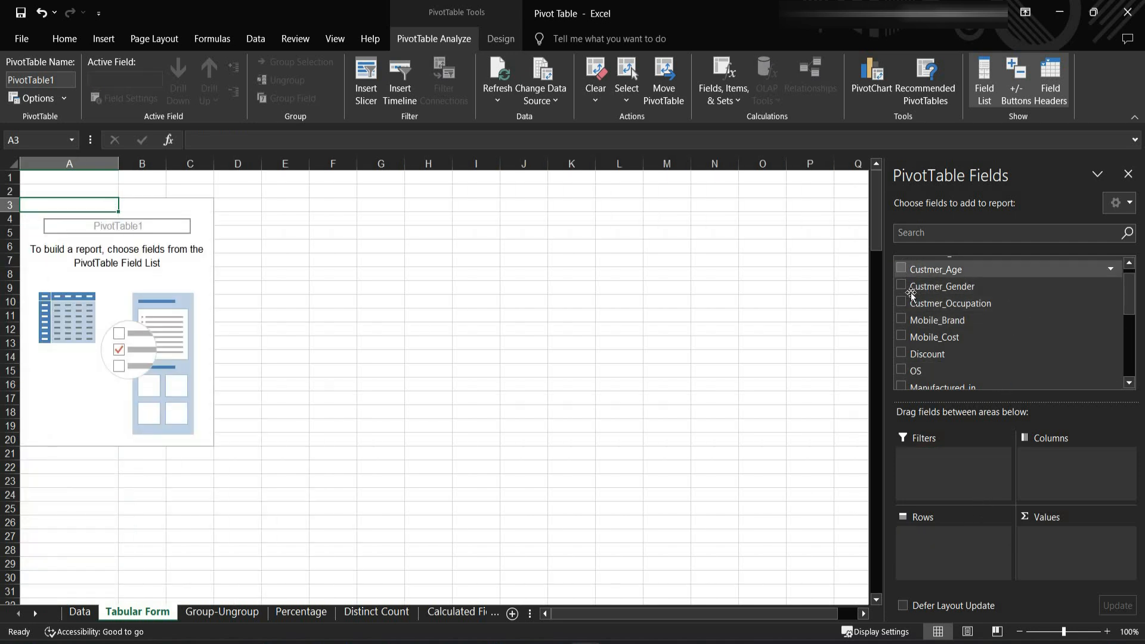
- Add the Customer_name and Custmer_Occupation fields to the PivotTable's rows
scroll(911, 293, "up", 1)
left_click(901, 263)
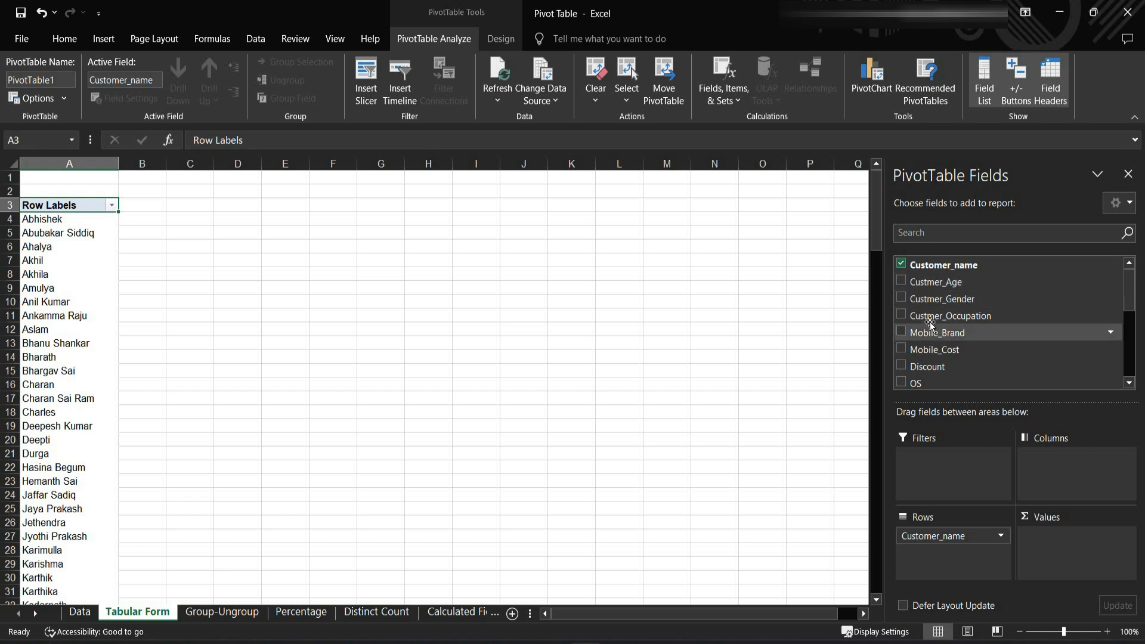
left_click(902, 314)
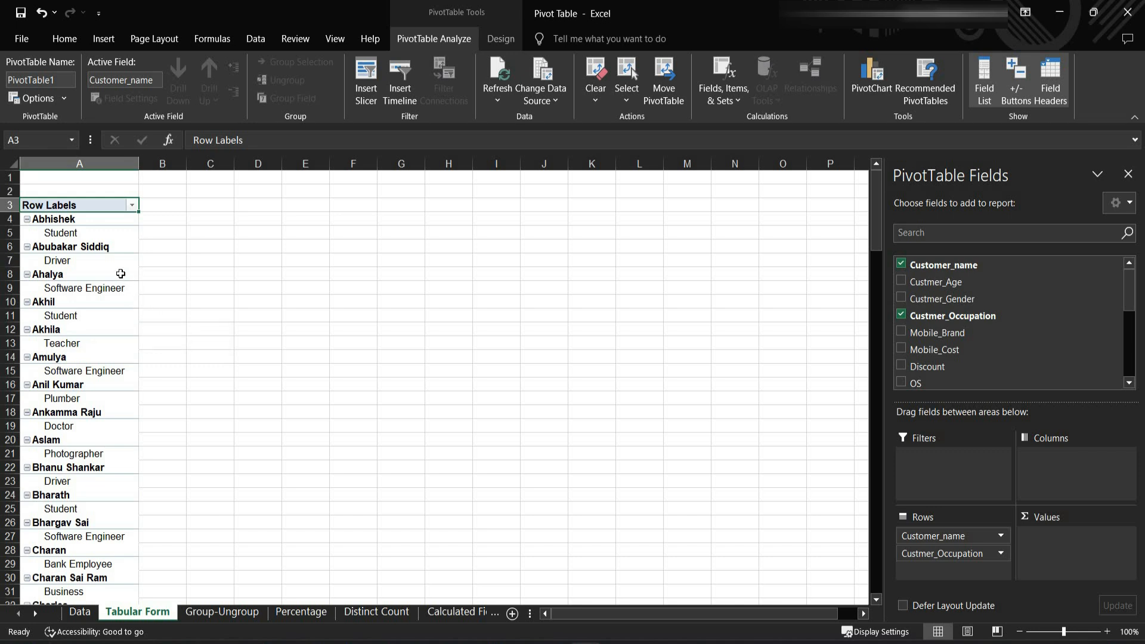
- Enable the Classic PivotTable layout in the PivotTable's display options so the row fields appear in separate columns
left_click(107, 261)
left_click(99, 236)
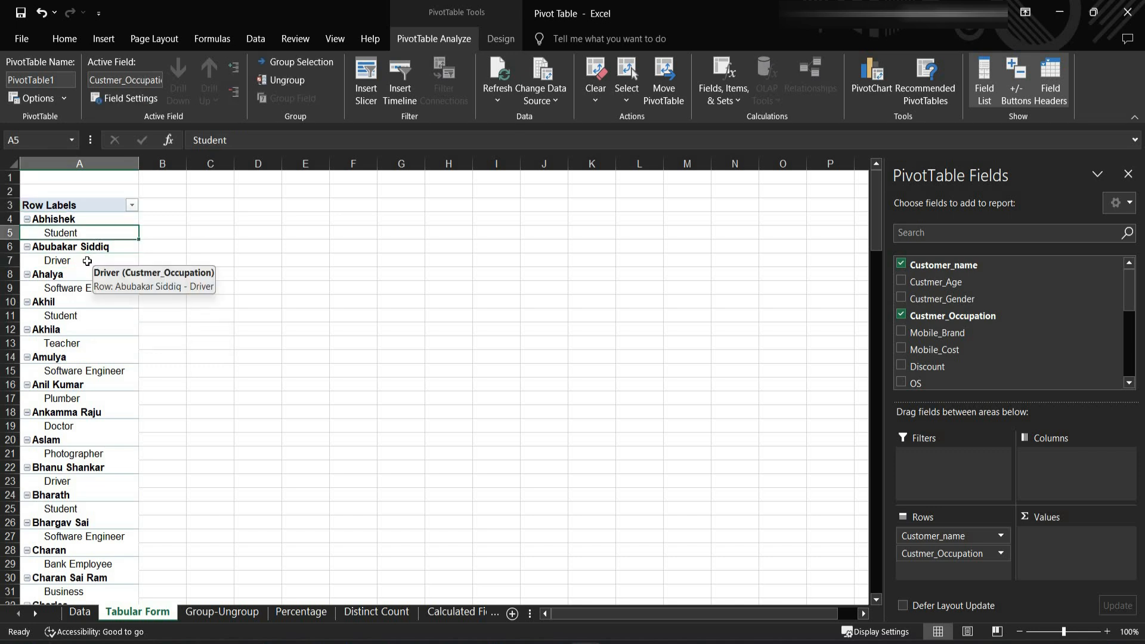
right_click(87, 261)
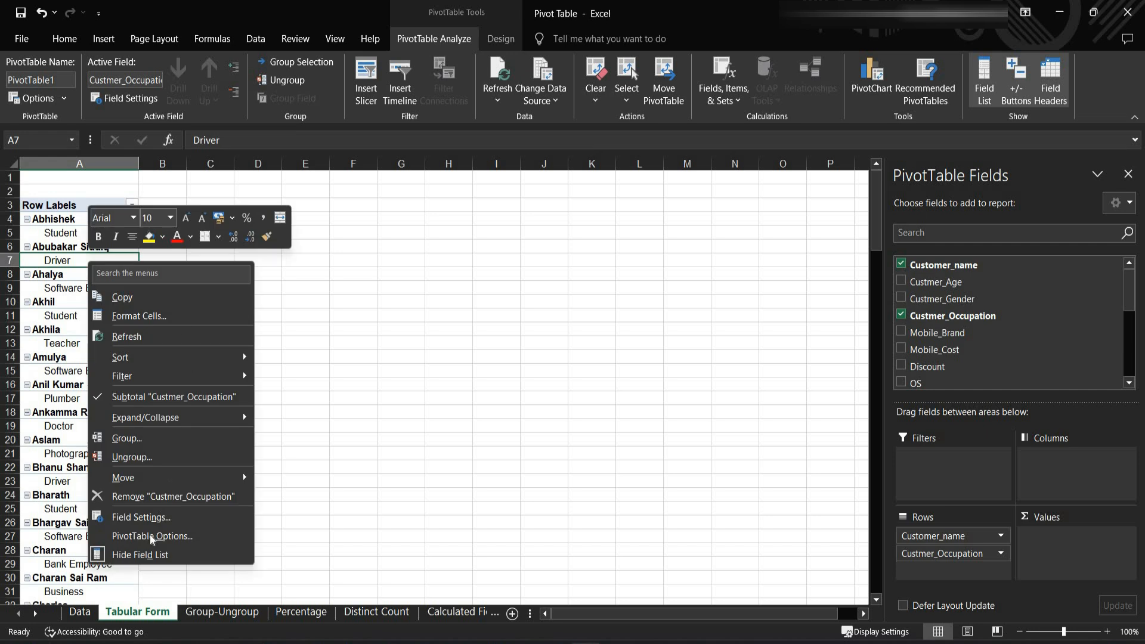
left_click(185, 541)
left_click_drag(227, 243, 543, 161)
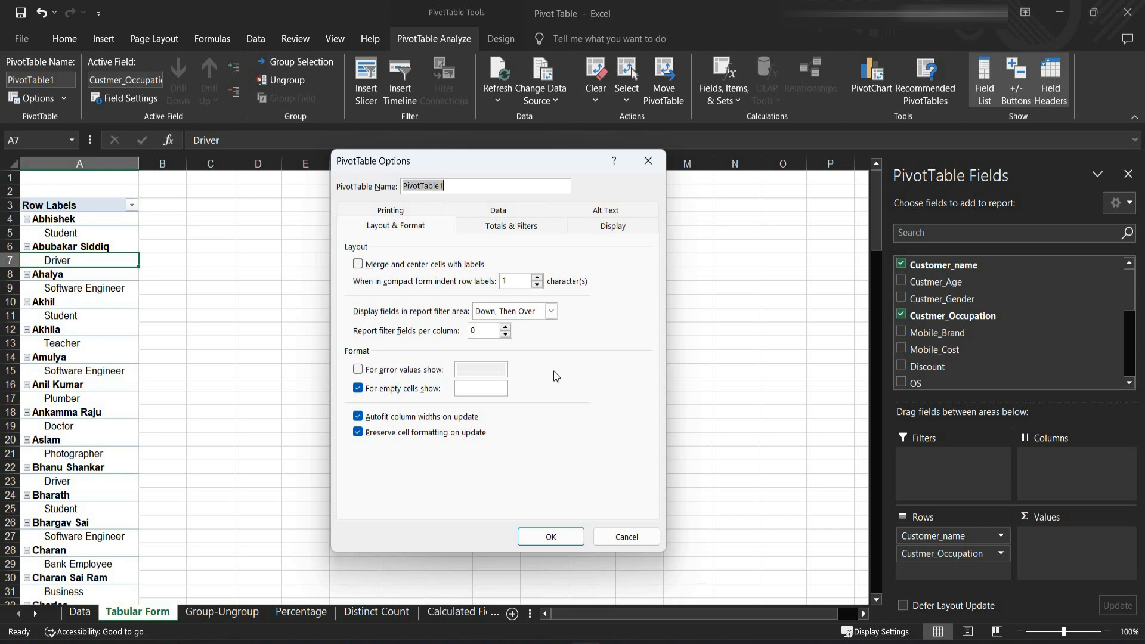
left_click(614, 225)
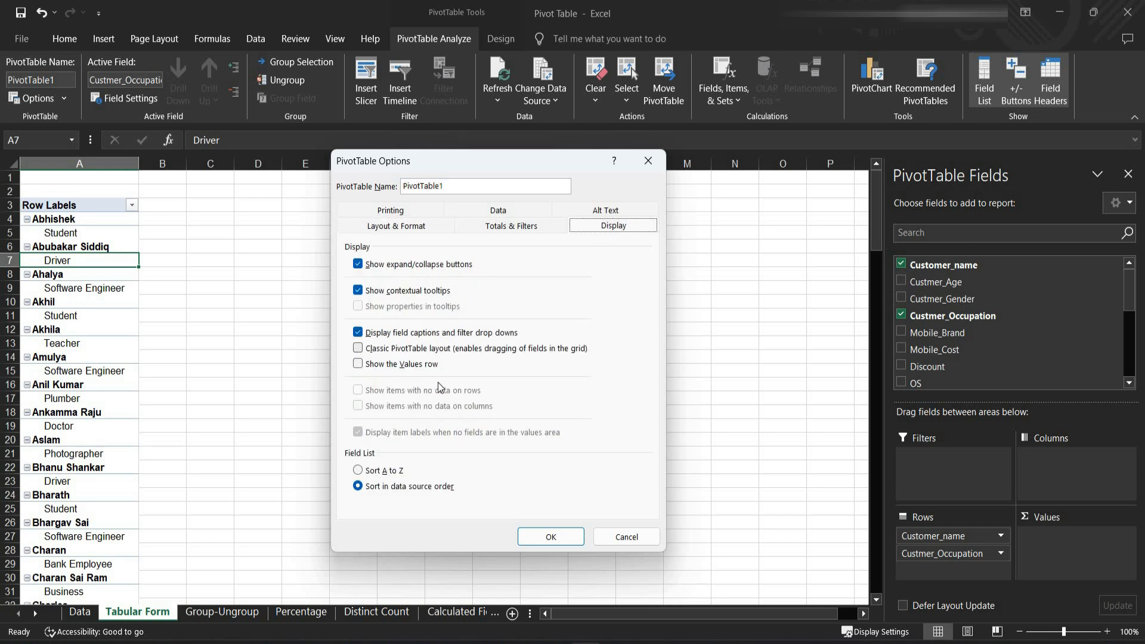
left_click(360, 350)
left_click(546, 538)
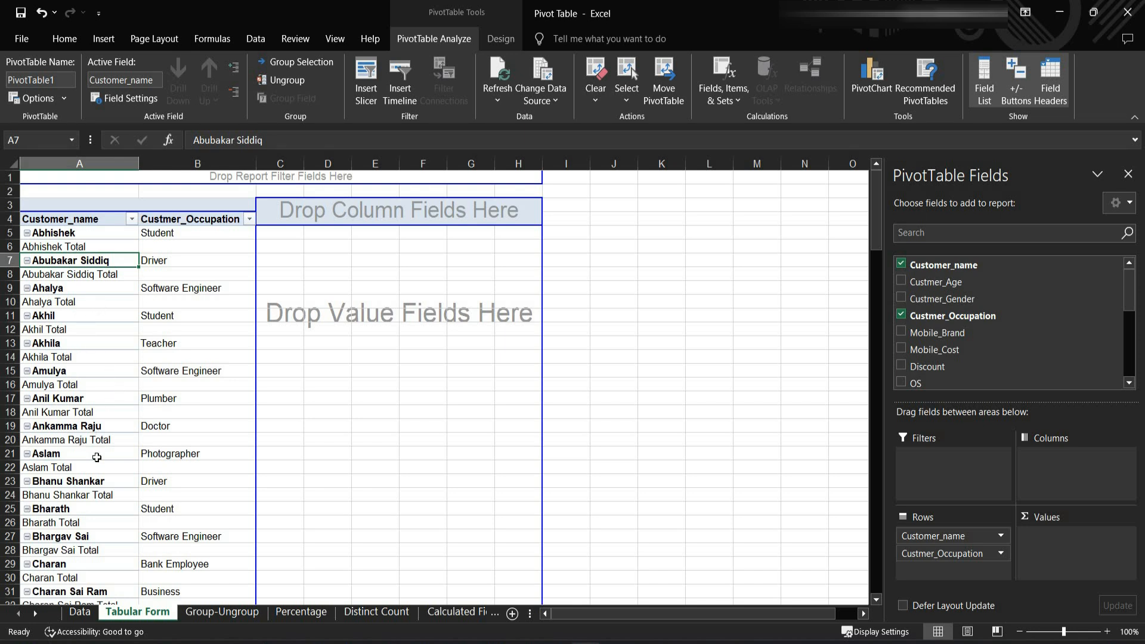
- Turn off the Customer_name subtotals and hide the PivotTable's expand/collapse (+/-) buttons
right_click(83, 316)
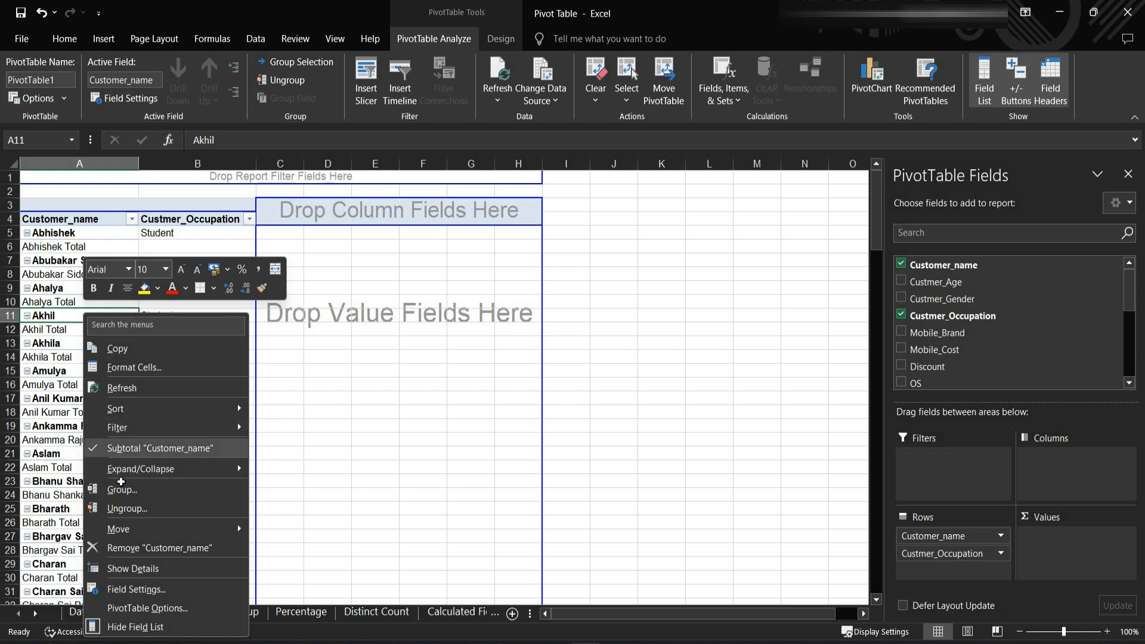
left_click(137, 448)
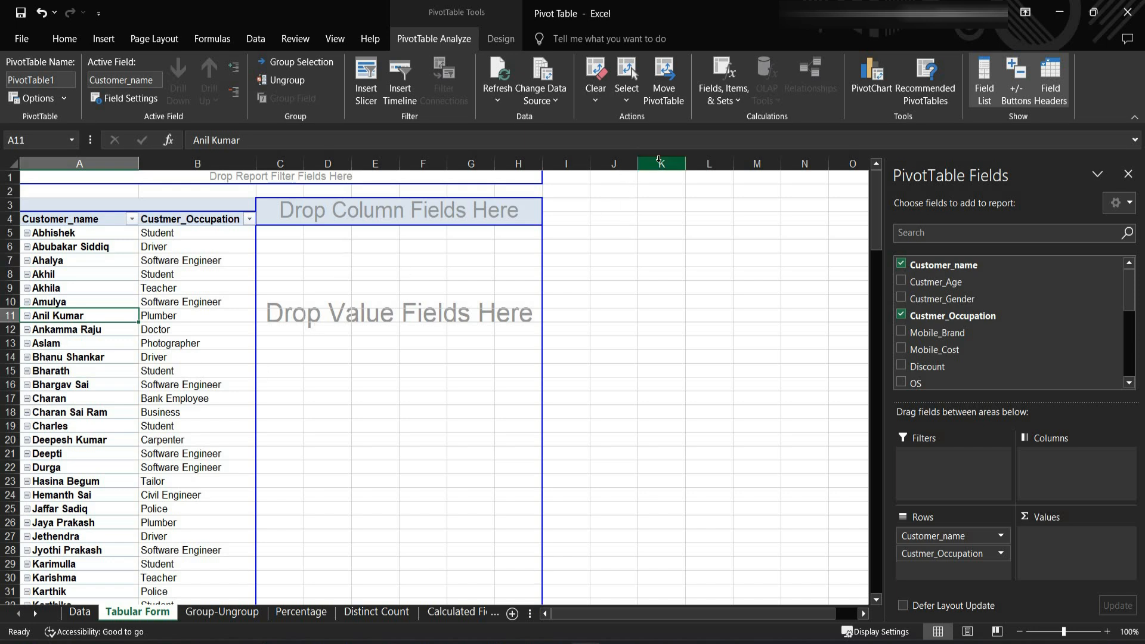
left_click(1018, 99)
scroll(169, 369, "down", 8)
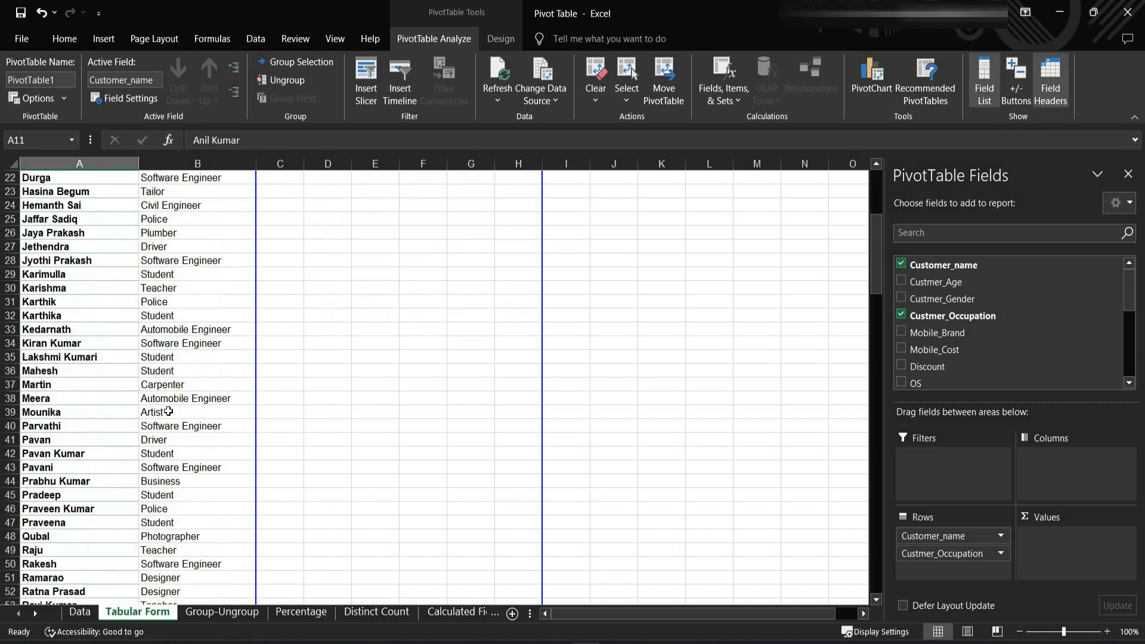
scroll(135, 377, "up", 8)
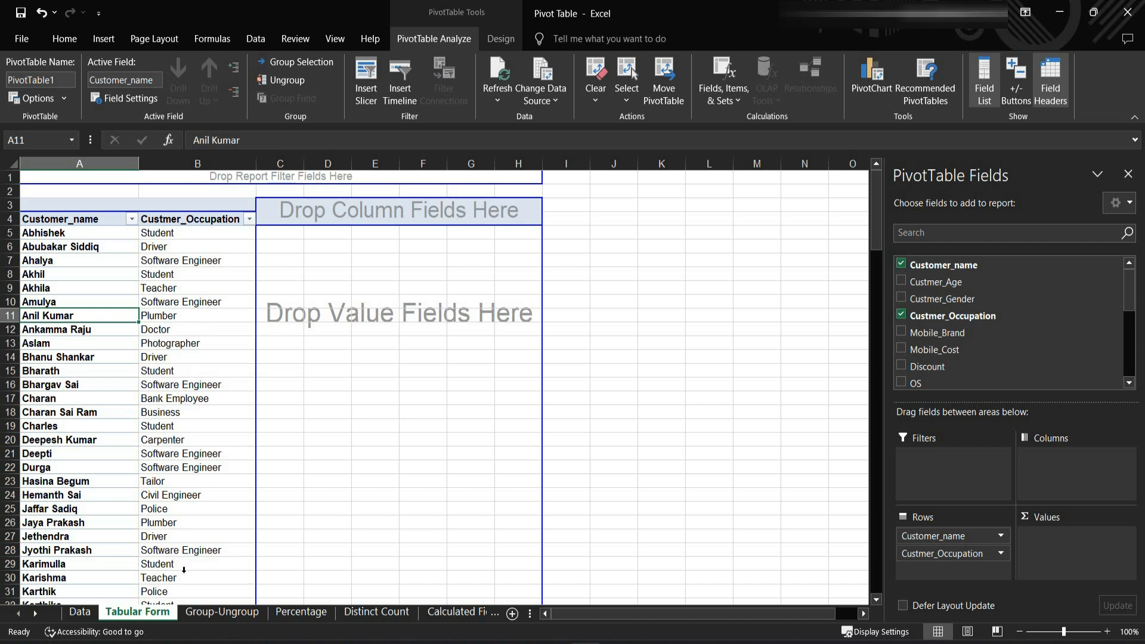
scroll(183, 570, "down", 2)
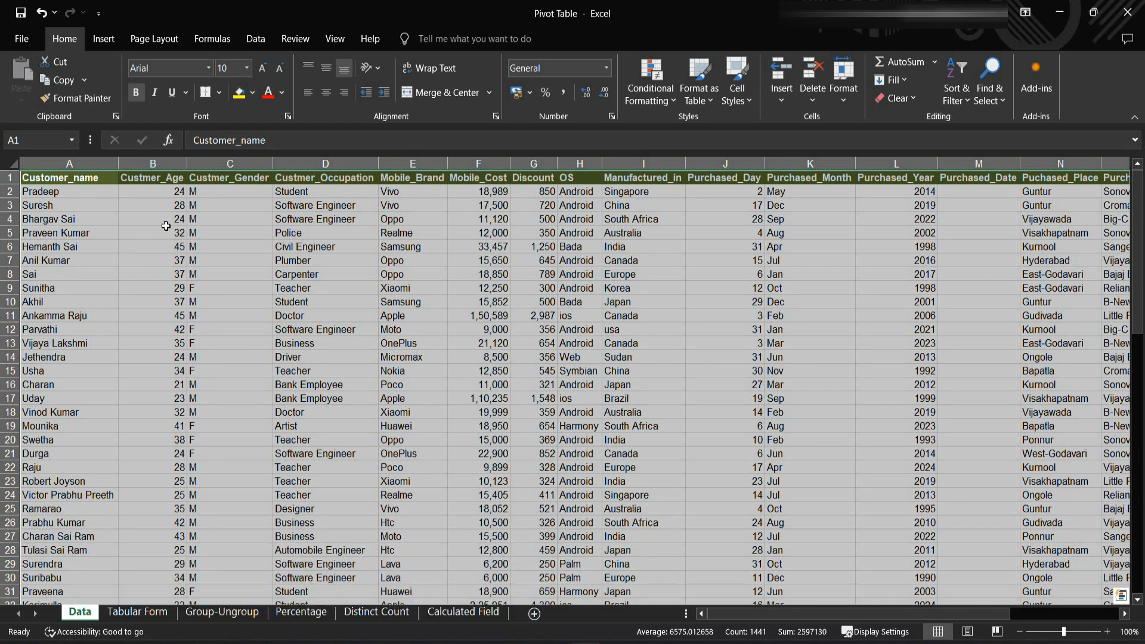
- Create a second PivotTable from Data!$A$1:$S$80 on the existing Group-Ungroup worksheet at cell A3
key("alt")
key("n")
key("v")
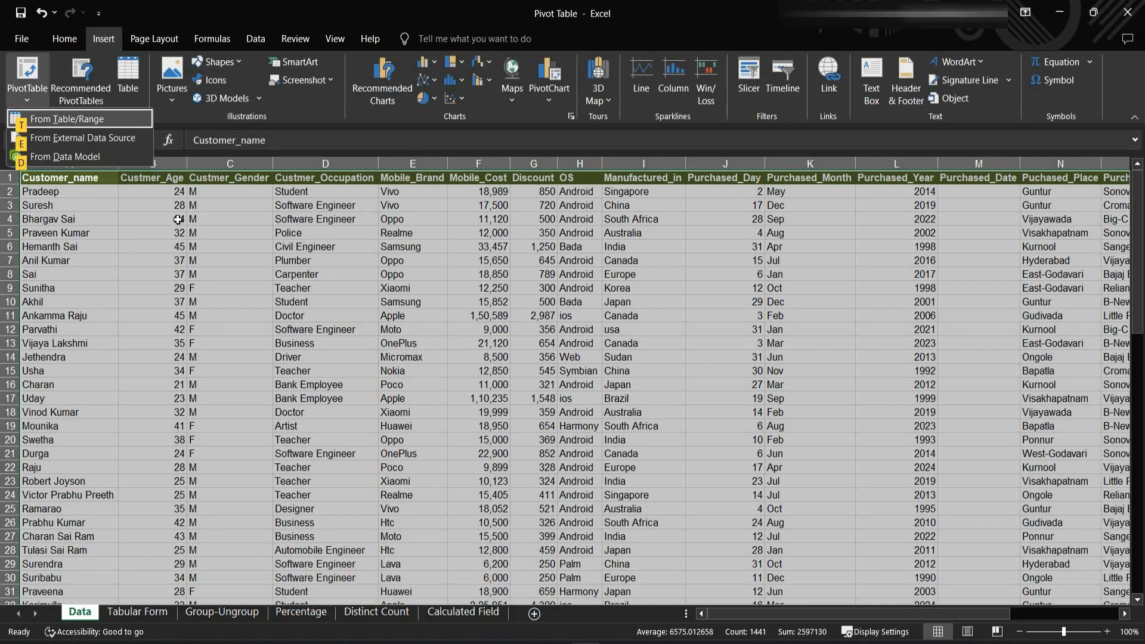
key("t")
left_click(451, 339)
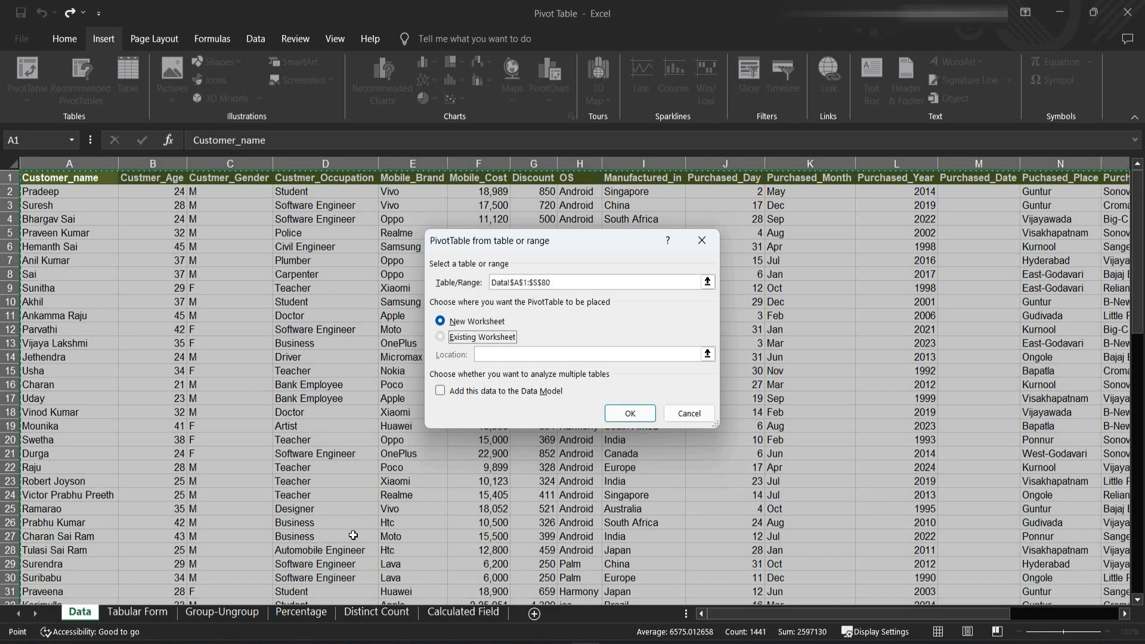
left_click(209, 612)
left_click(59, 208)
left_click(607, 413)
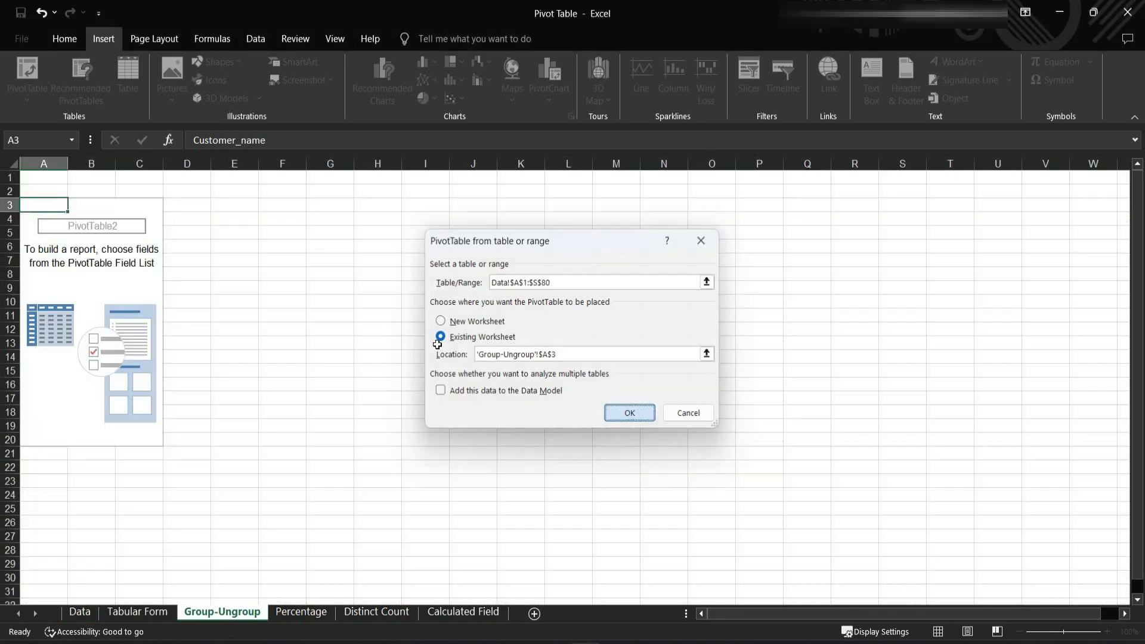
- Add the Custmer_Age field to the rows of the new PivotTable and look through the listed ages
left_click_drag(984, 282, 941, 558)
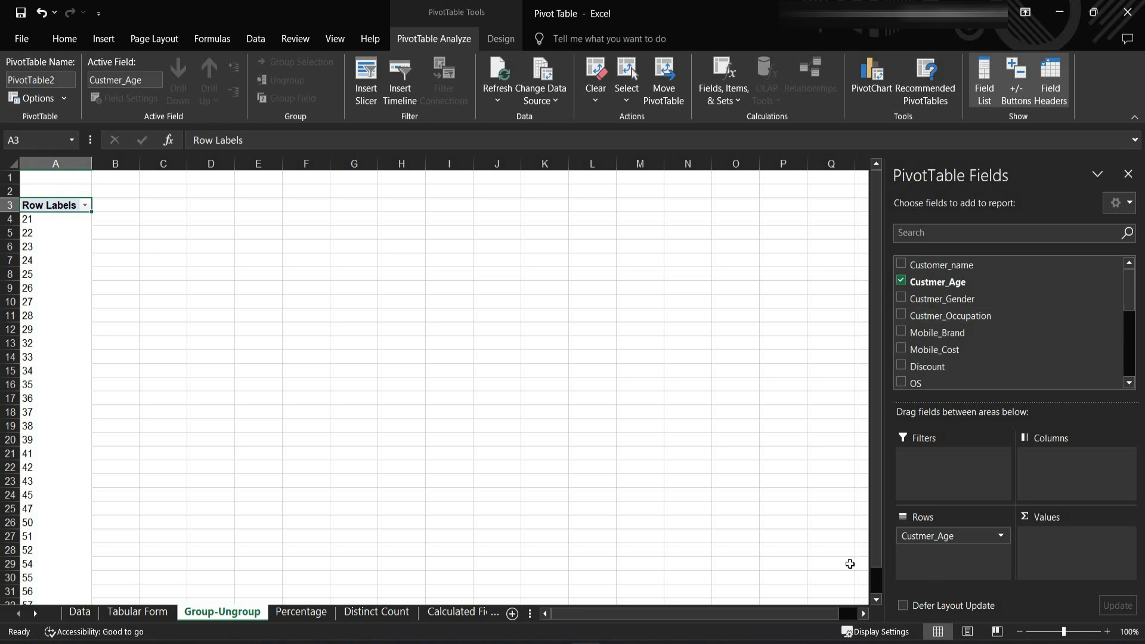
scroll(79, 286, "down", 12)
scroll(56, 392, "up", 12)
- Group the customer ages 21 through 39 in the row labels
left_click_drag(39, 220, 52, 442)
scroll(64, 358, "down", 3)
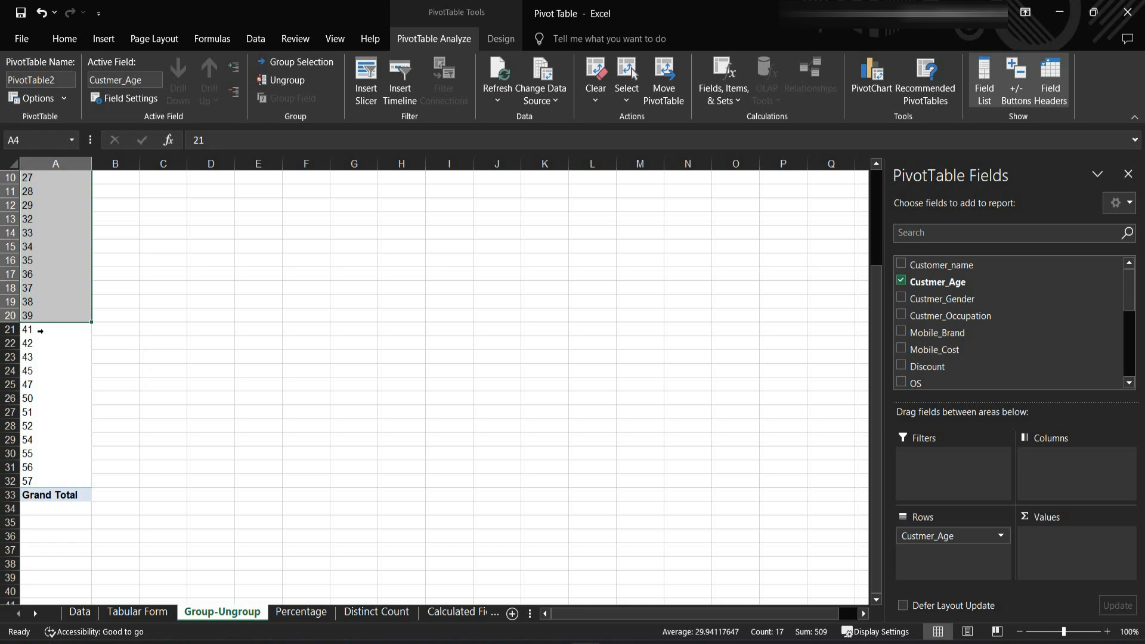
left_click_drag(46, 332, 63, 391)
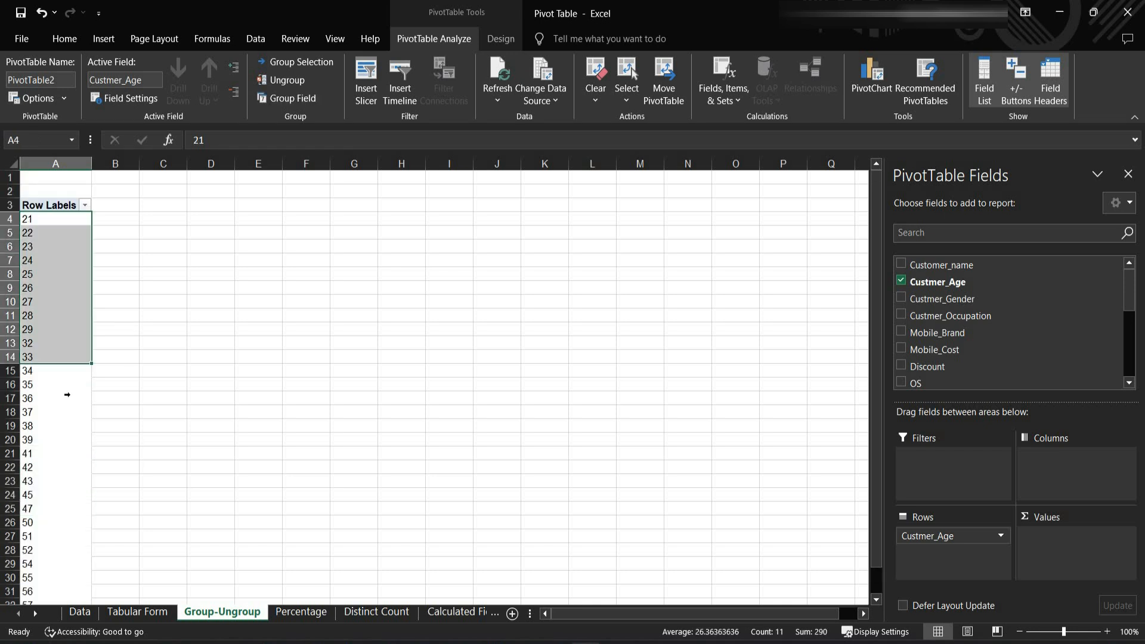
left_click_drag(67, 395, 72, 435)
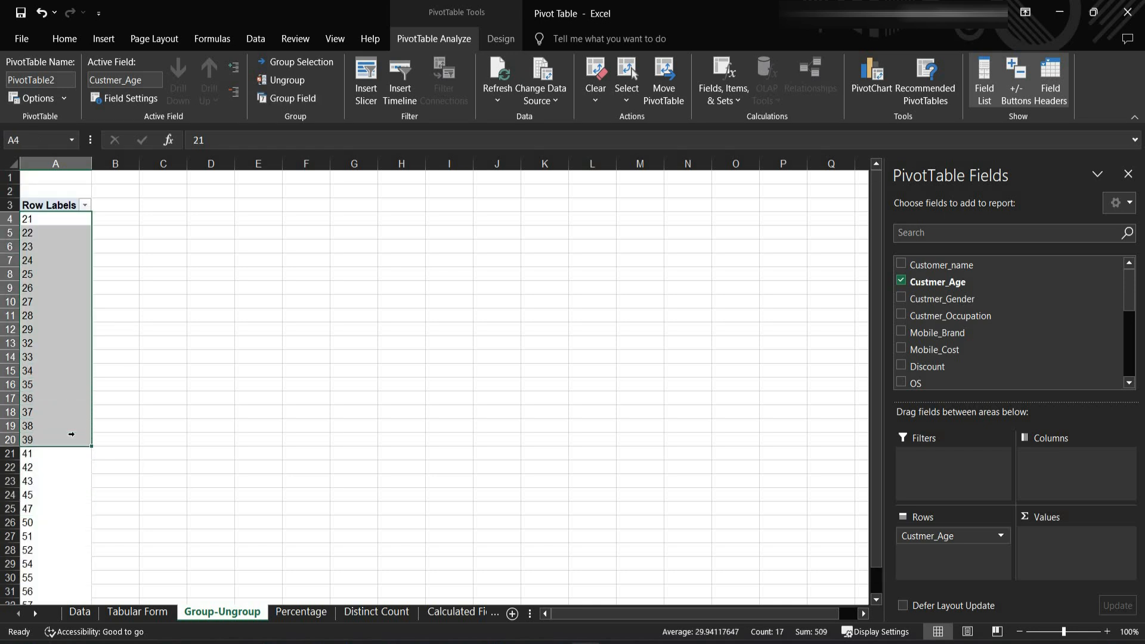
right_click(65, 263)
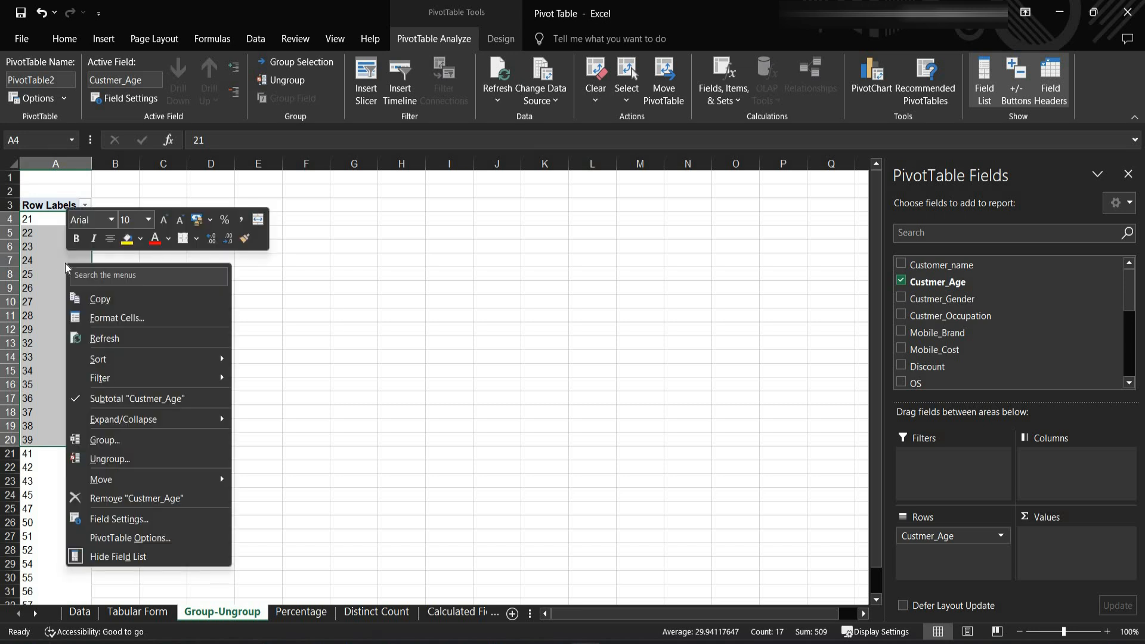
left_click(131, 443)
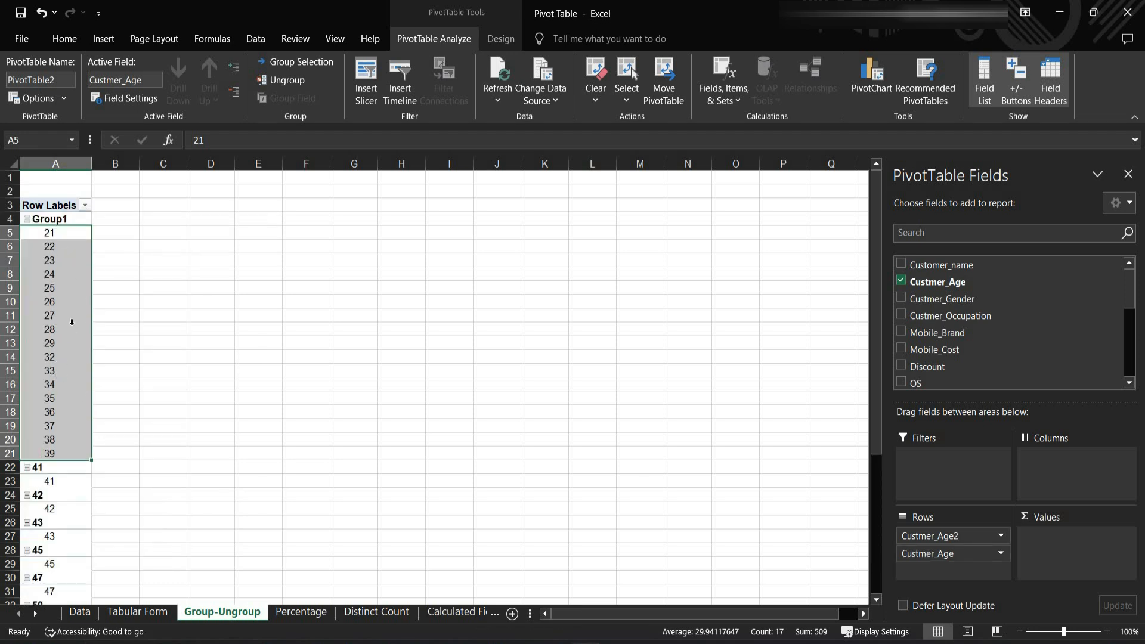
- Group the customer ages 41 through 50 into a second age group
scroll(61, 363, "down", 4)
left_click_drag(57, 302, 69, 440)
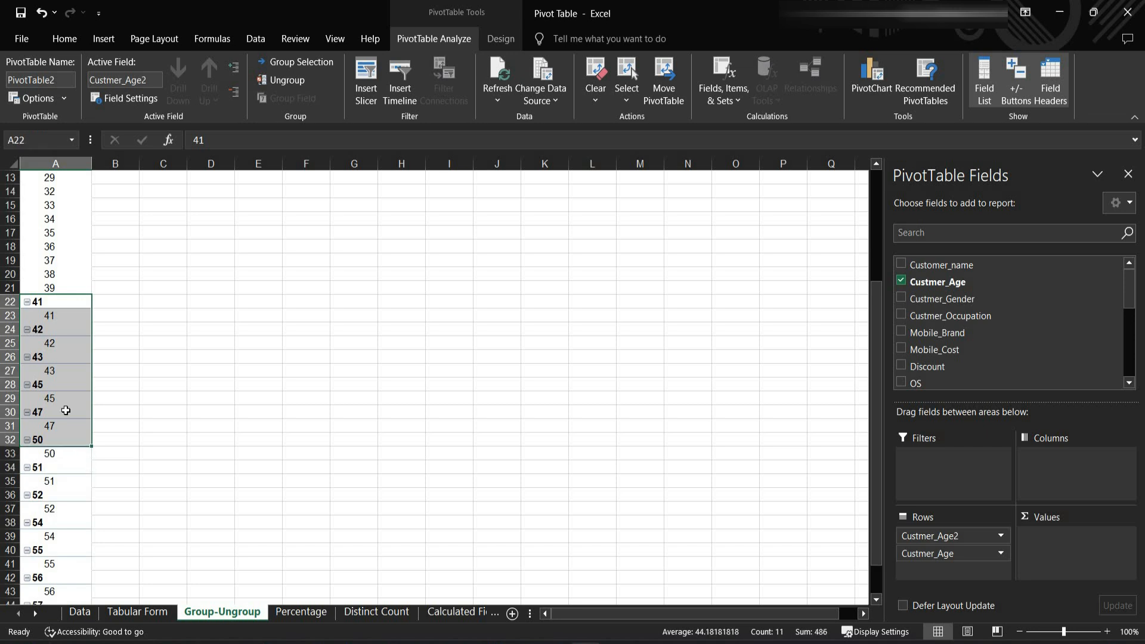
right_click(72, 349)
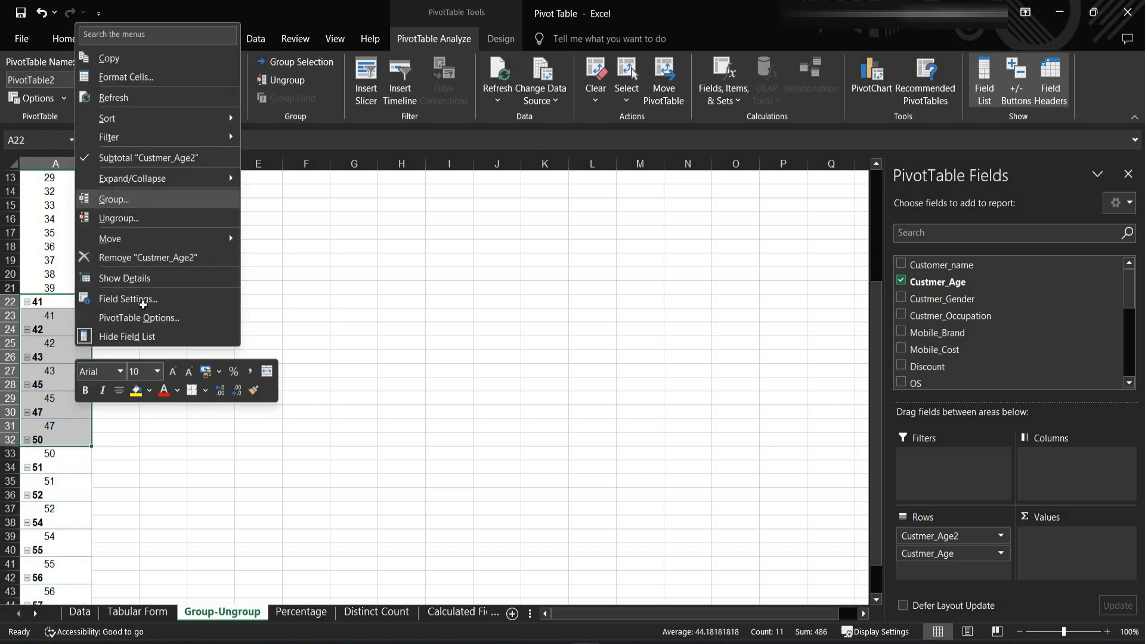
left_click(130, 199)
- Group the customer ages 51 through 57 into a third age group
scroll(83, 301, "down", 2)
scroll(83, 300, "down", 2)
left_click_drag(52, 276, 70, 438)
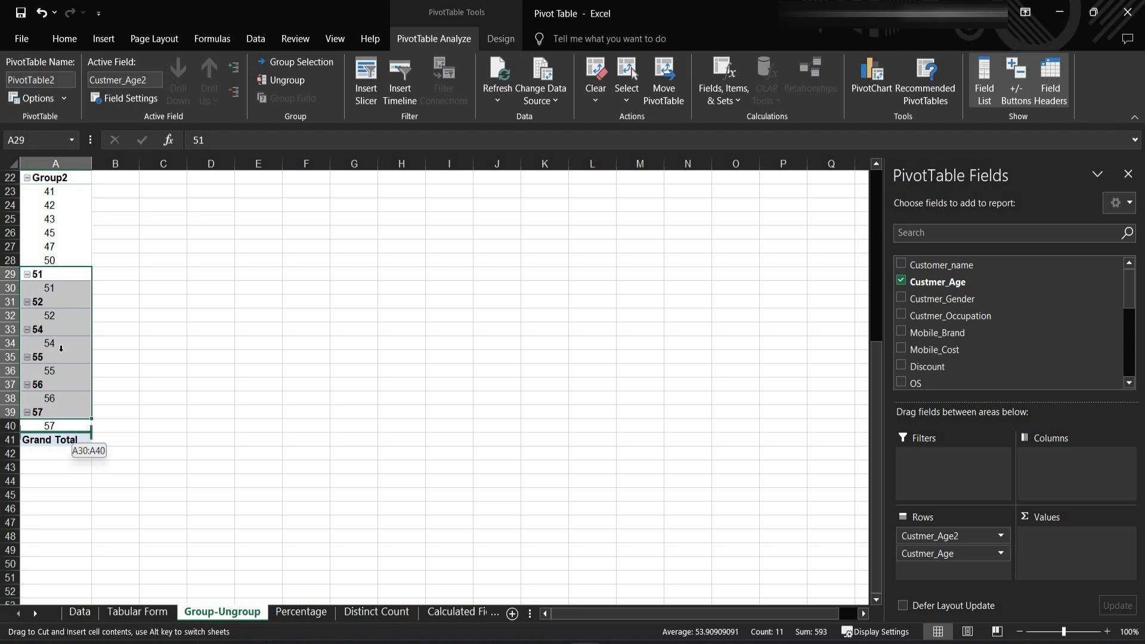
left_click_drag(67, 275, 84, 426)
right_click(66, 331)
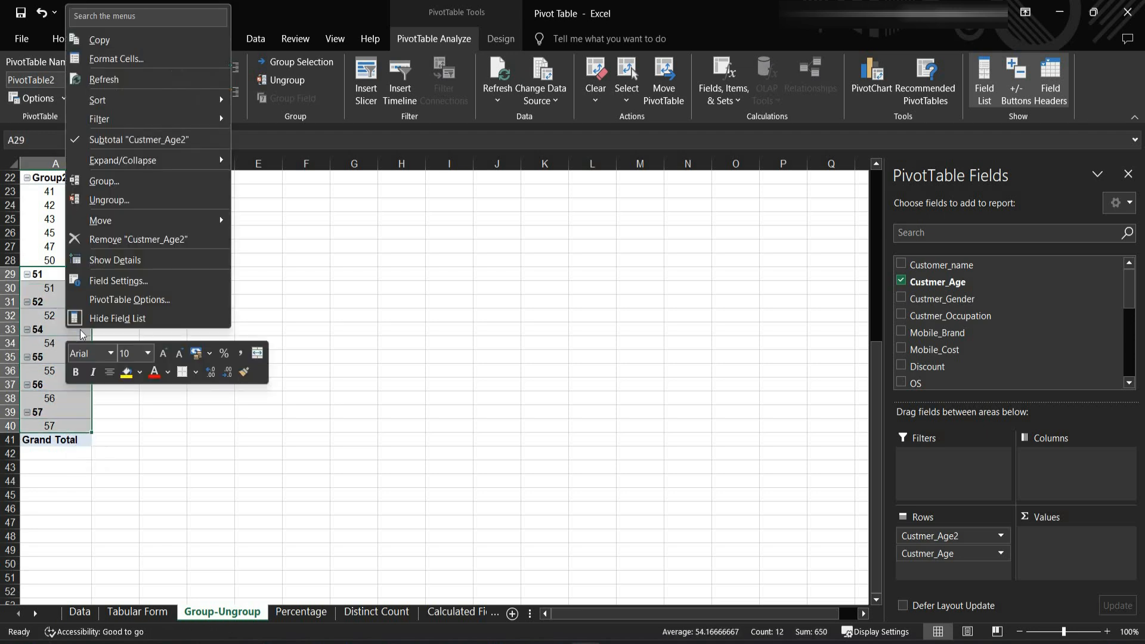
left_click(128, 175)
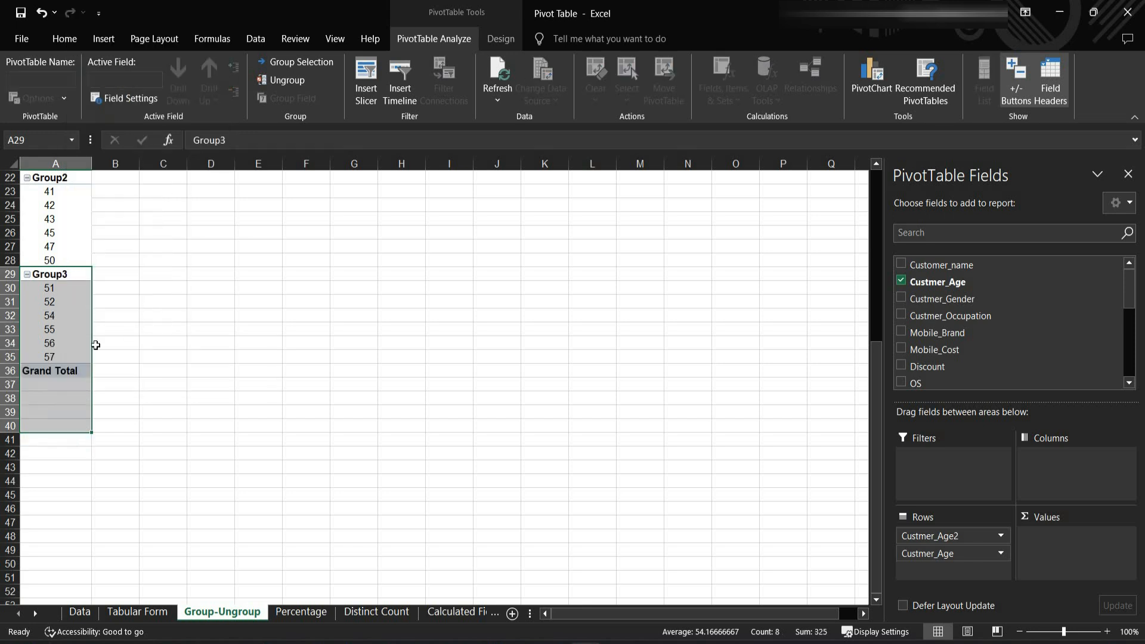
left_click(59, 319)
- Ungroup Group1 in the row labels and check the remaining age groups below it
scroll(128, 365, "up", 7)
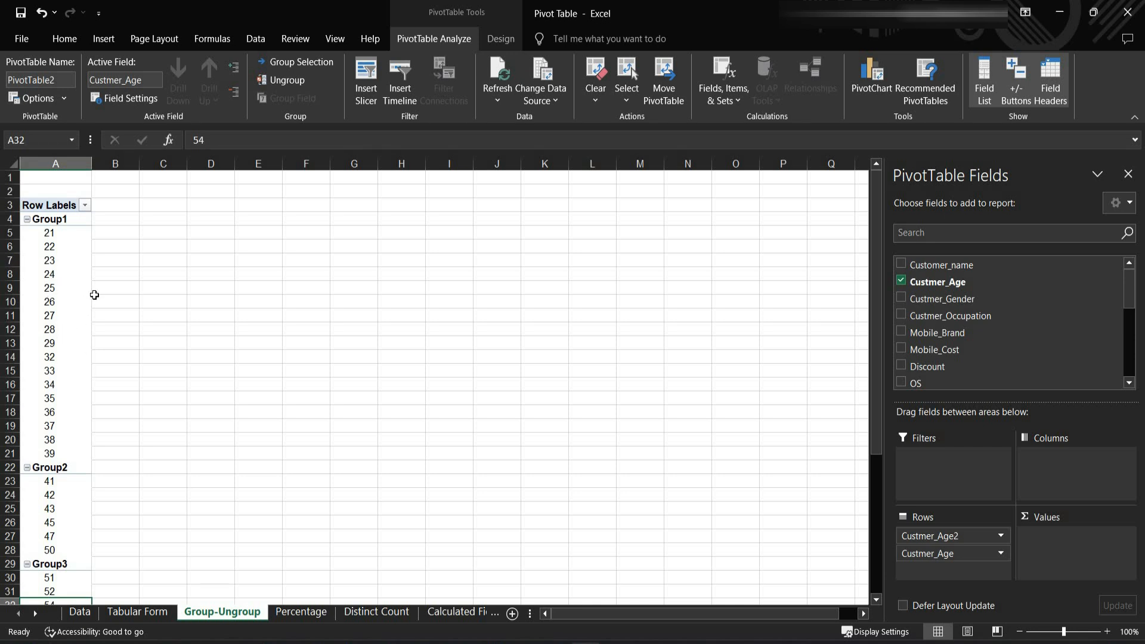
right_click(64, 221)
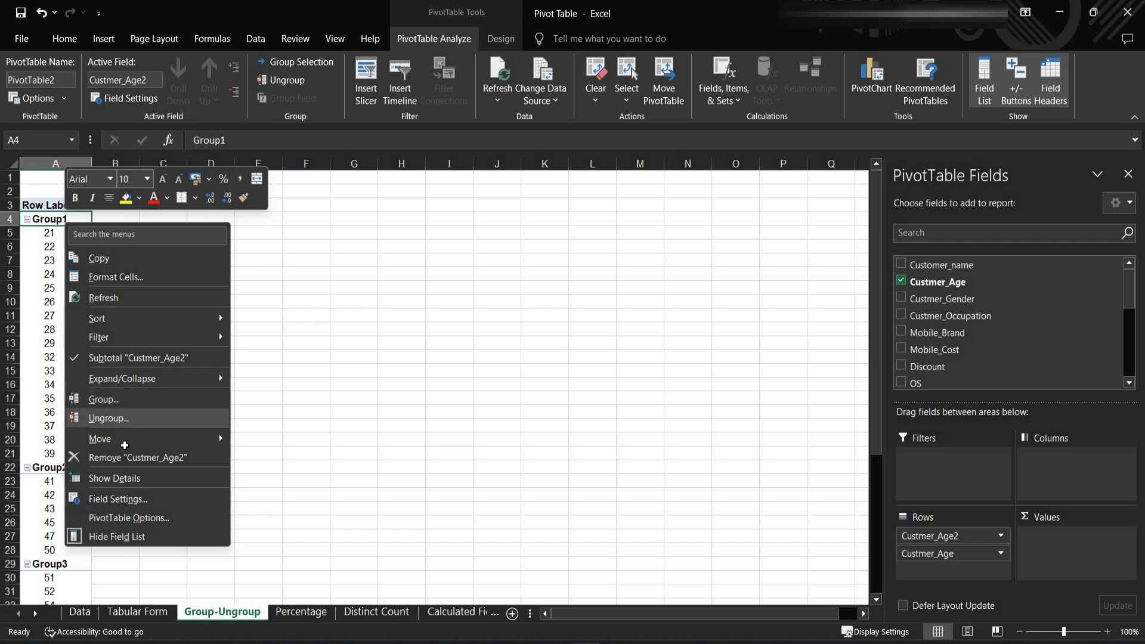
left_click(119, 420)
scroll(61, 335, "down", 8)
scroll(58, 305, "down", 6)
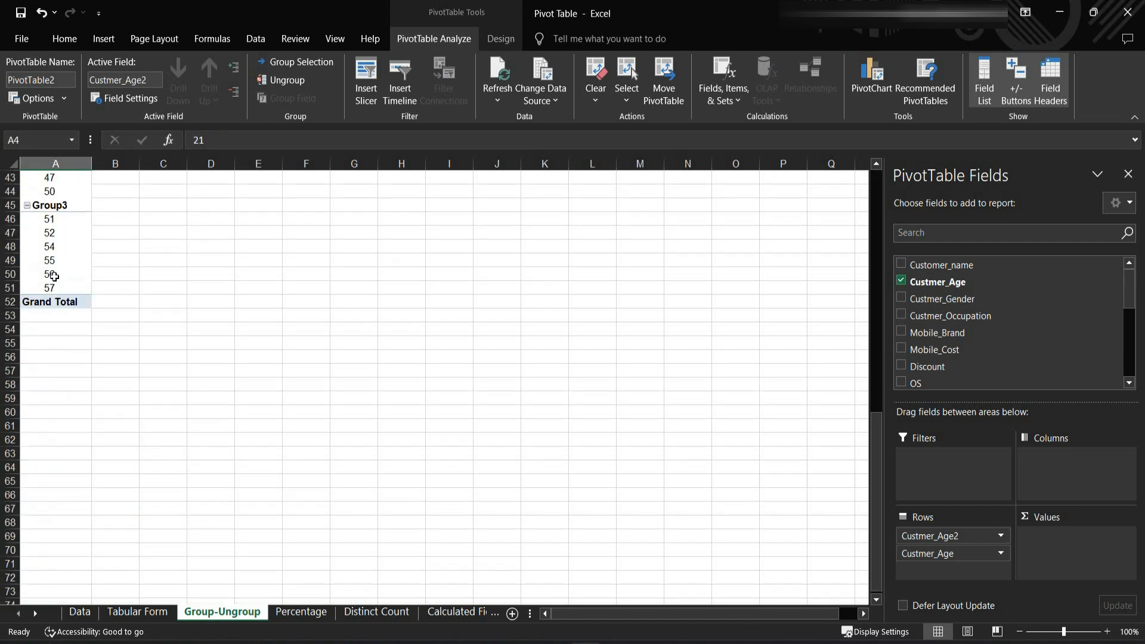
- Ungroup the customer age field so that all the remaining age groups in the row labels are removed
scroll(52, 265, "up", 3)
right_click(53, 259)
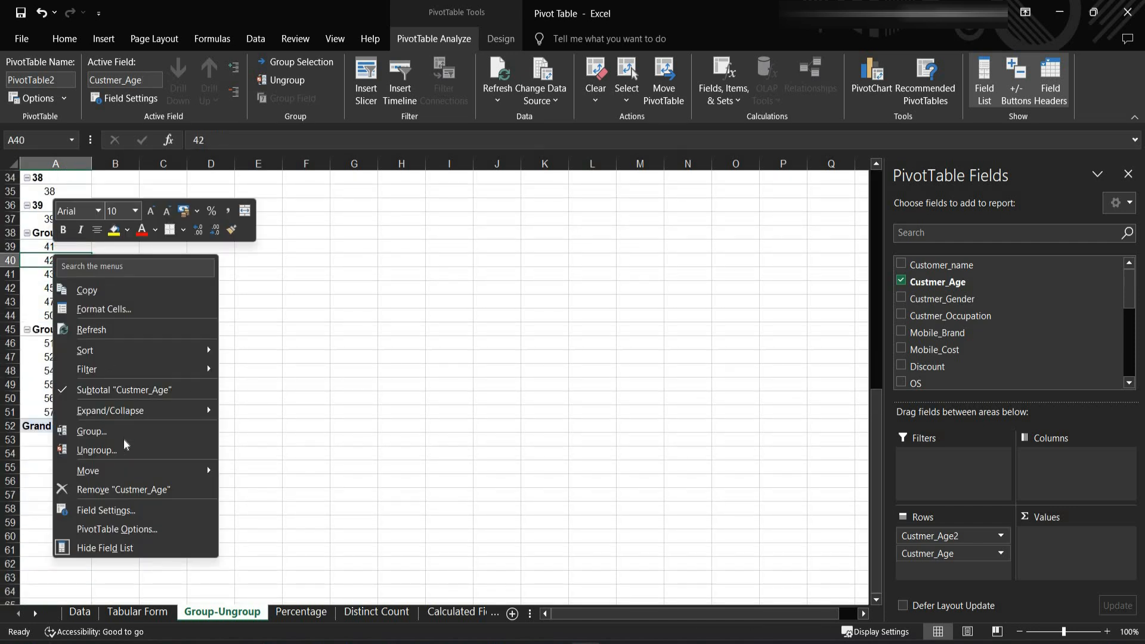
left_click(78, 451)
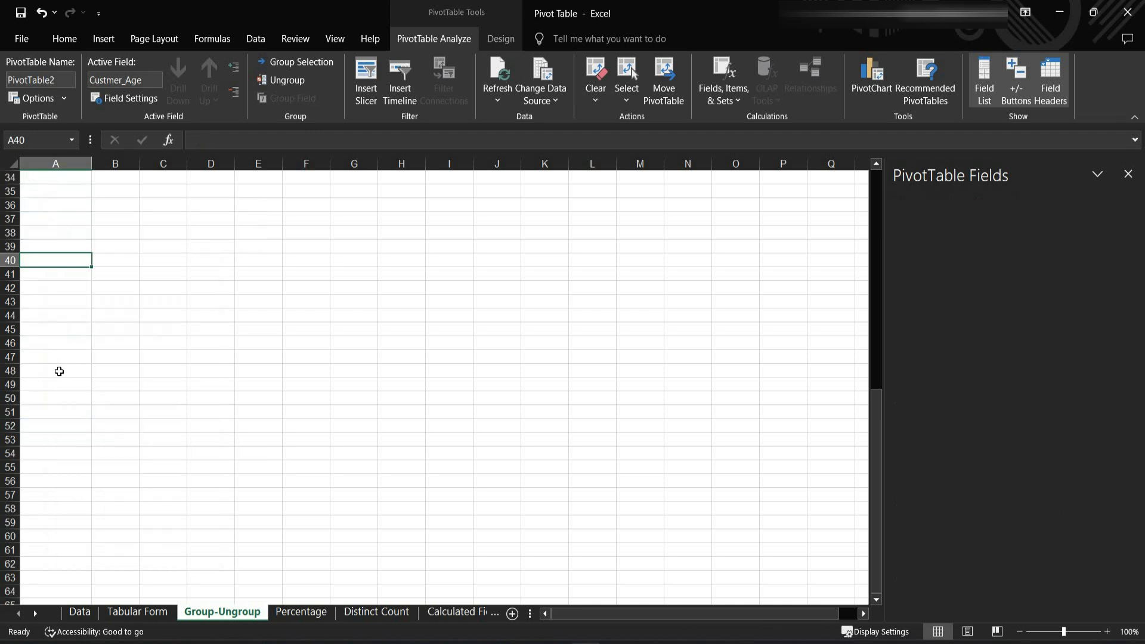
scroll(175, 373, "up", 9)
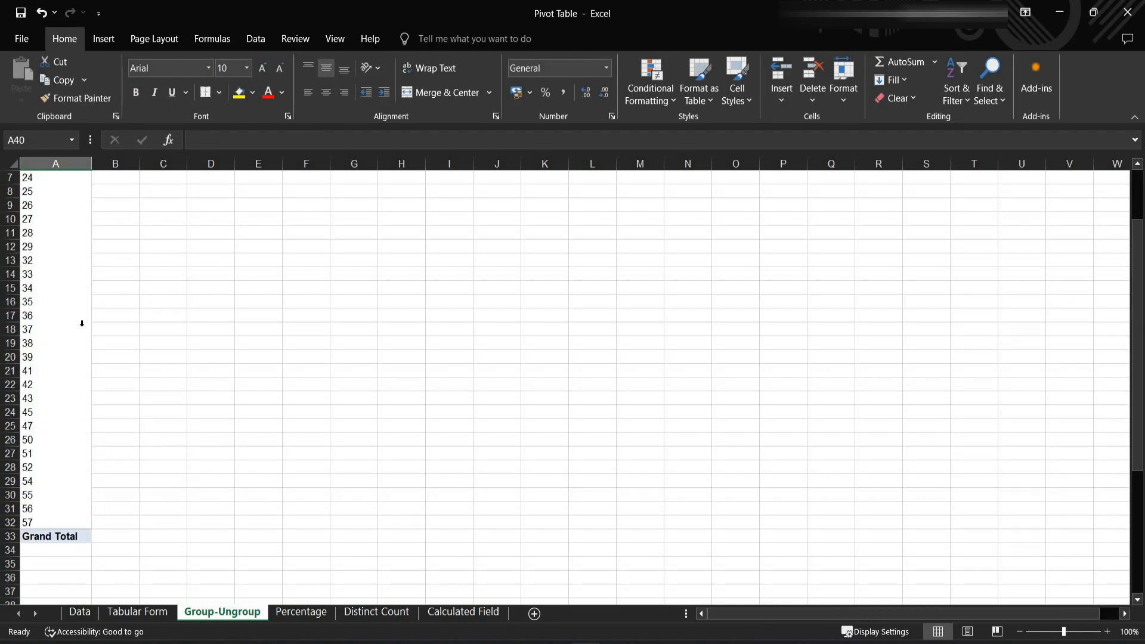
scroll(90, 346, "up", 2)
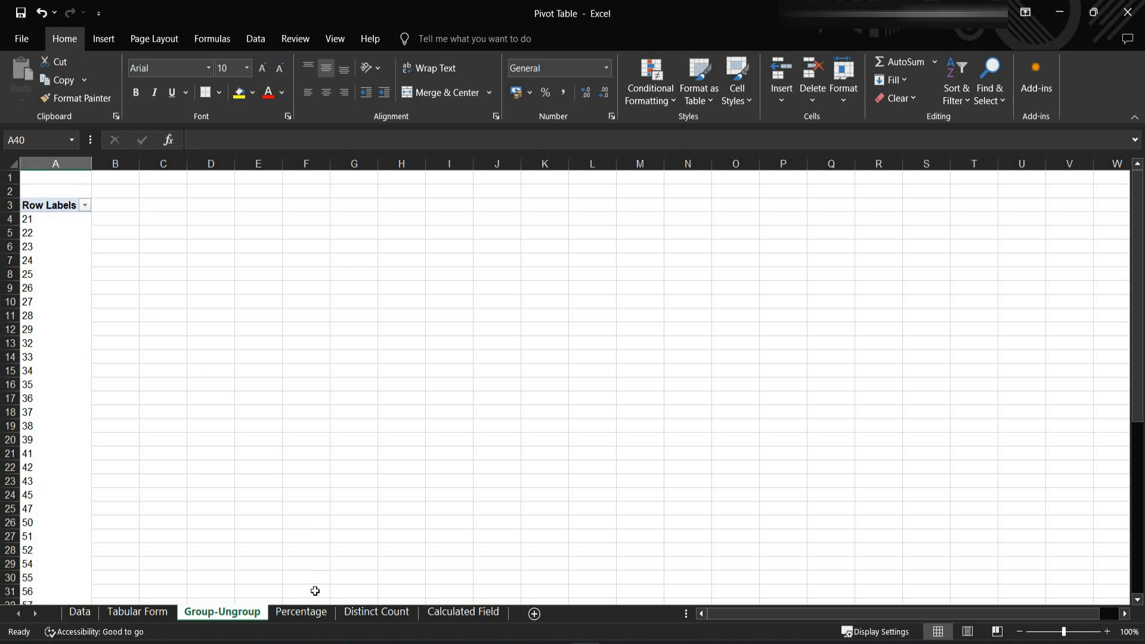
- On the Percentage sheet, show the Sum of Discount values as % of Grand Total
left_click(308, 613)
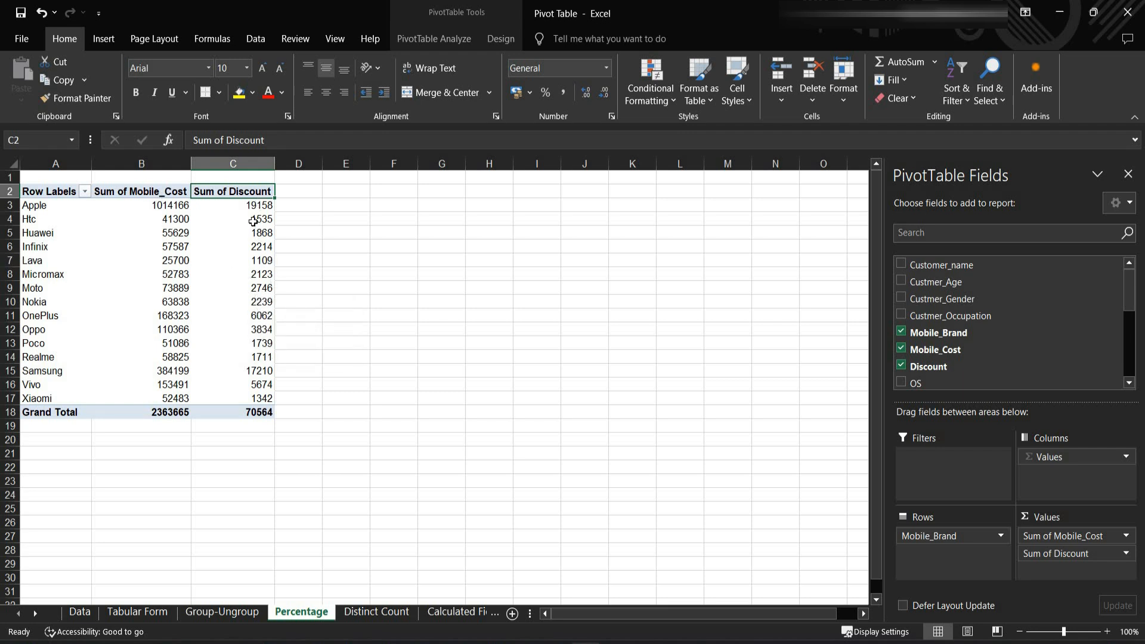
mouse_move(254, 216)
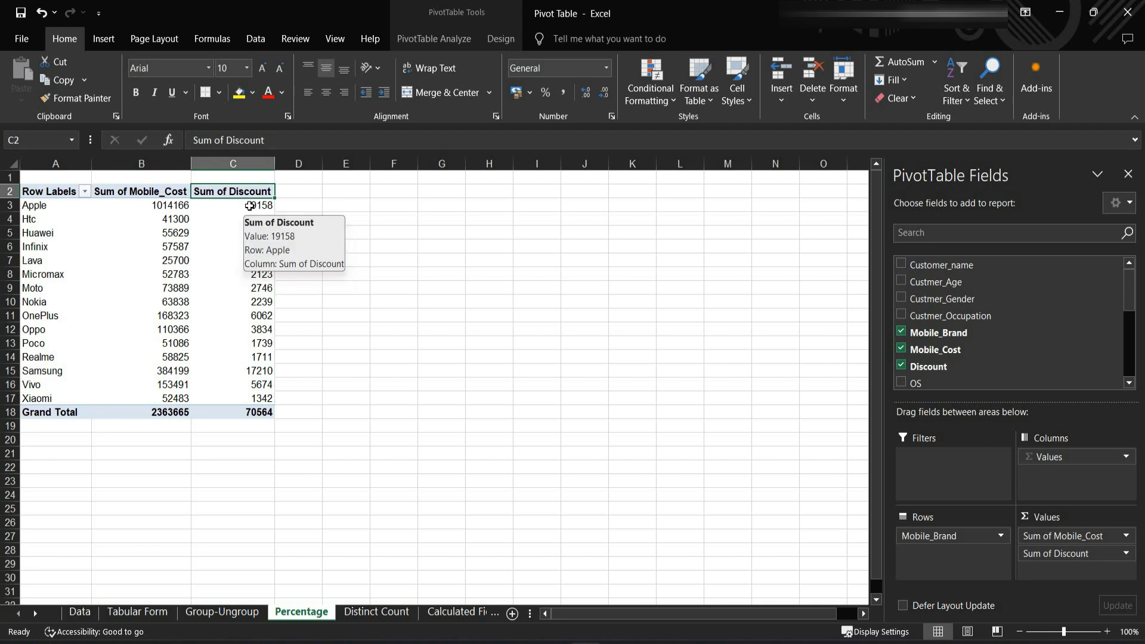
right_click(250, 209)
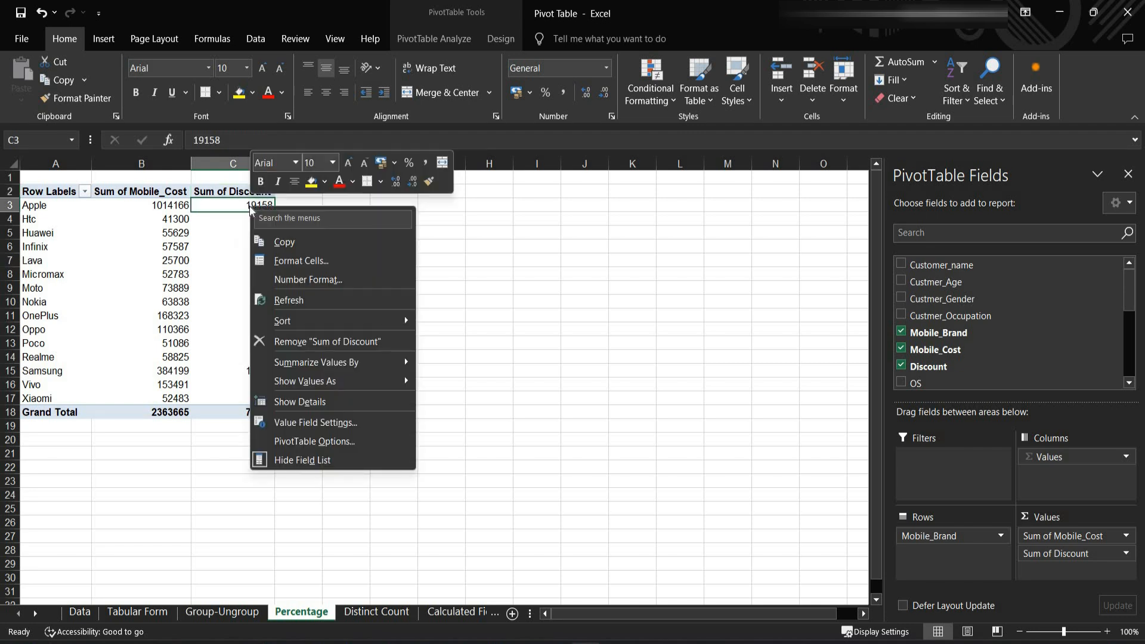
left_click(332, 423)
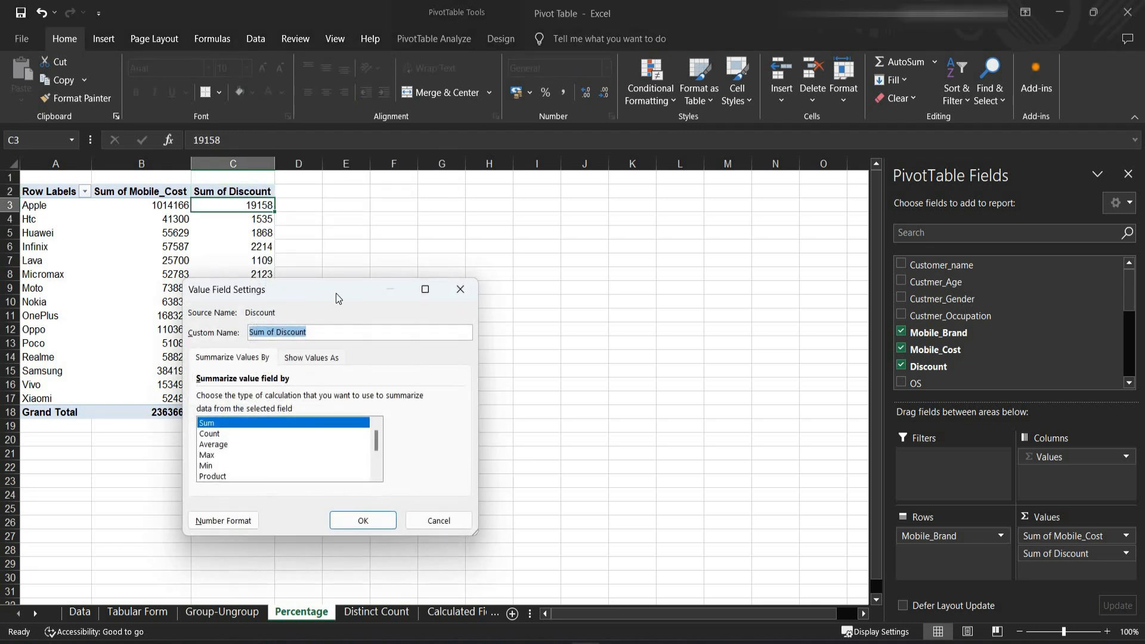
left_click_drag(337, 291, 578, 201)
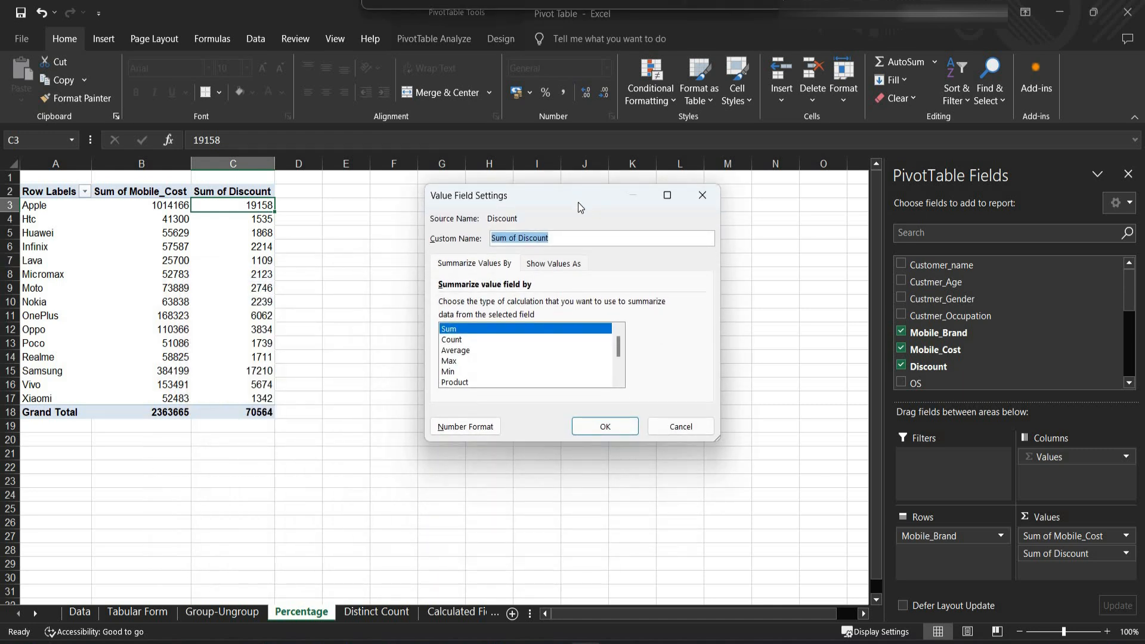
left_click(561, 268)
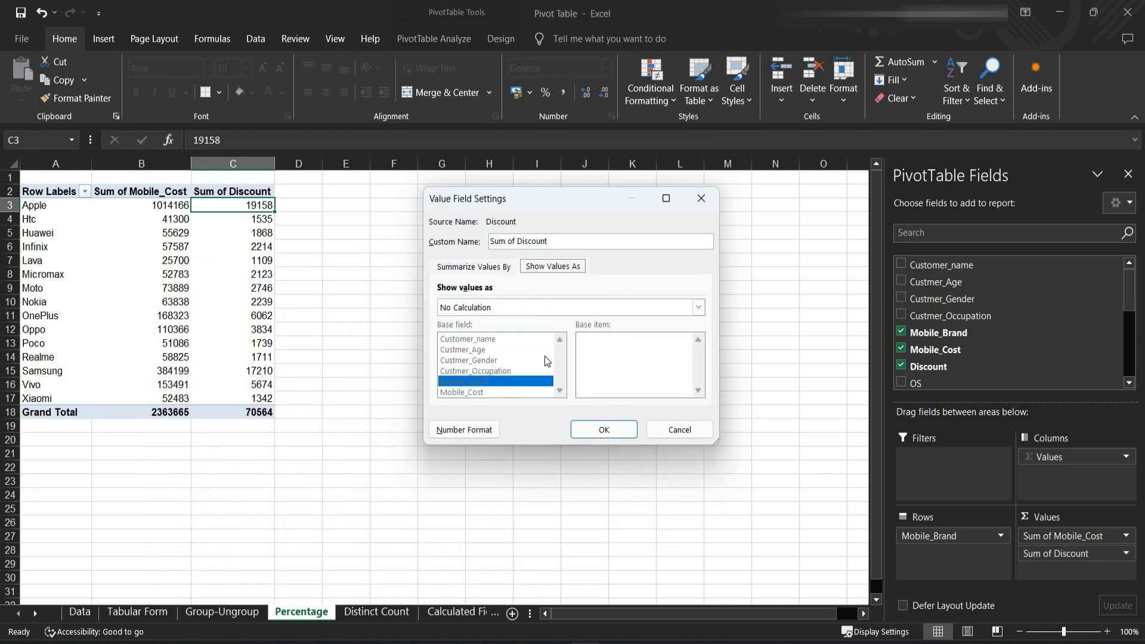
left_click(515, 307)
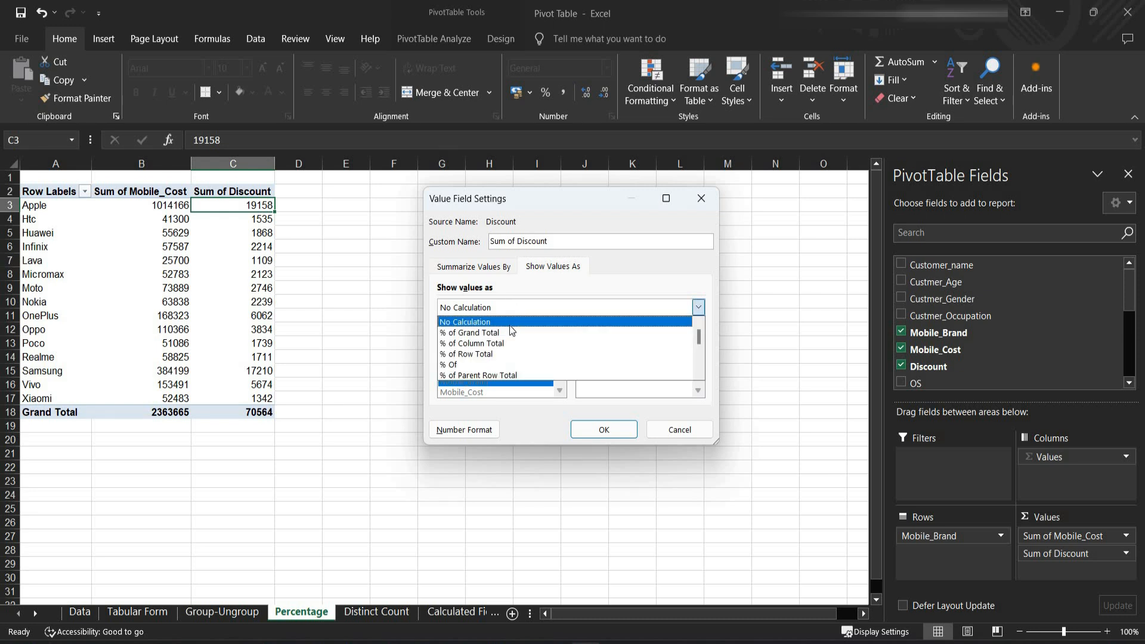
left_click(507, 330)
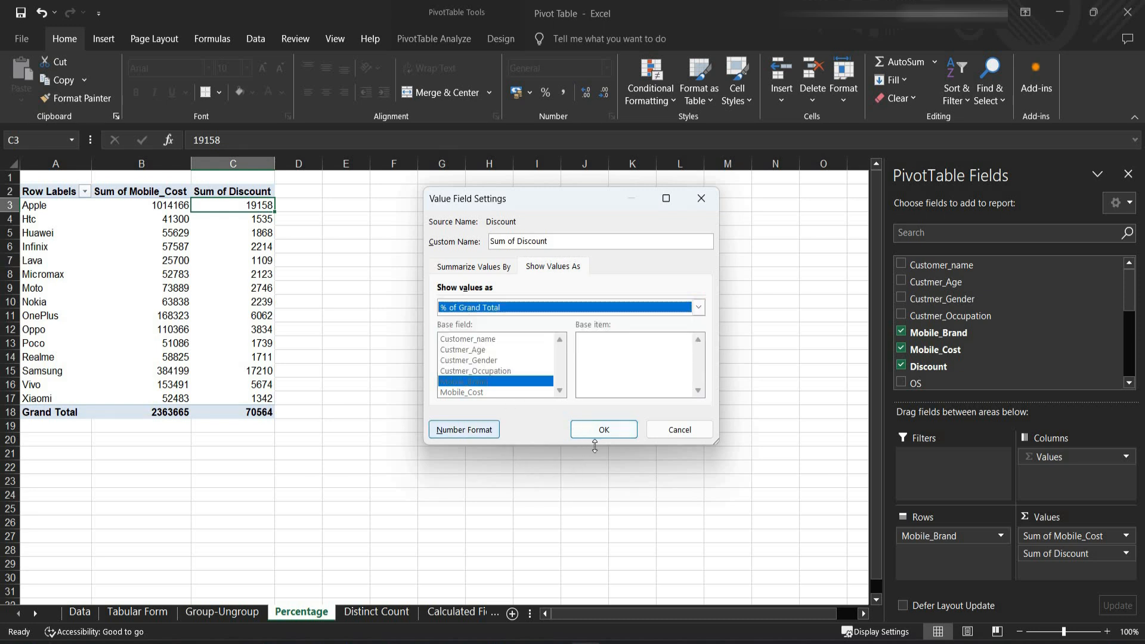
left_click(603, 430)
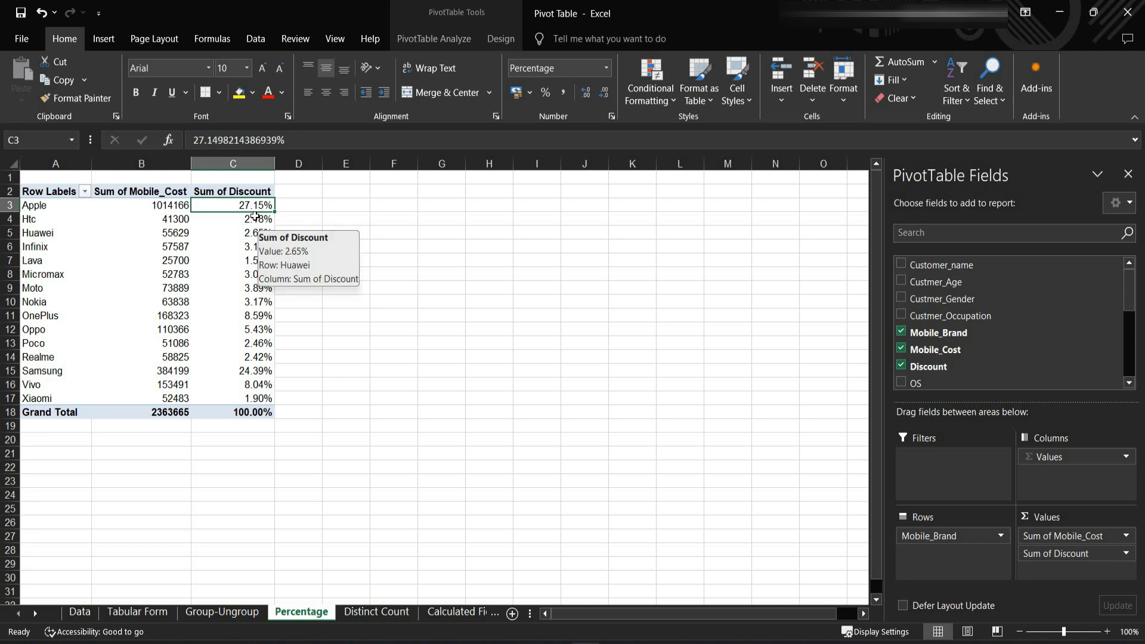
mouse_move(253, 215)
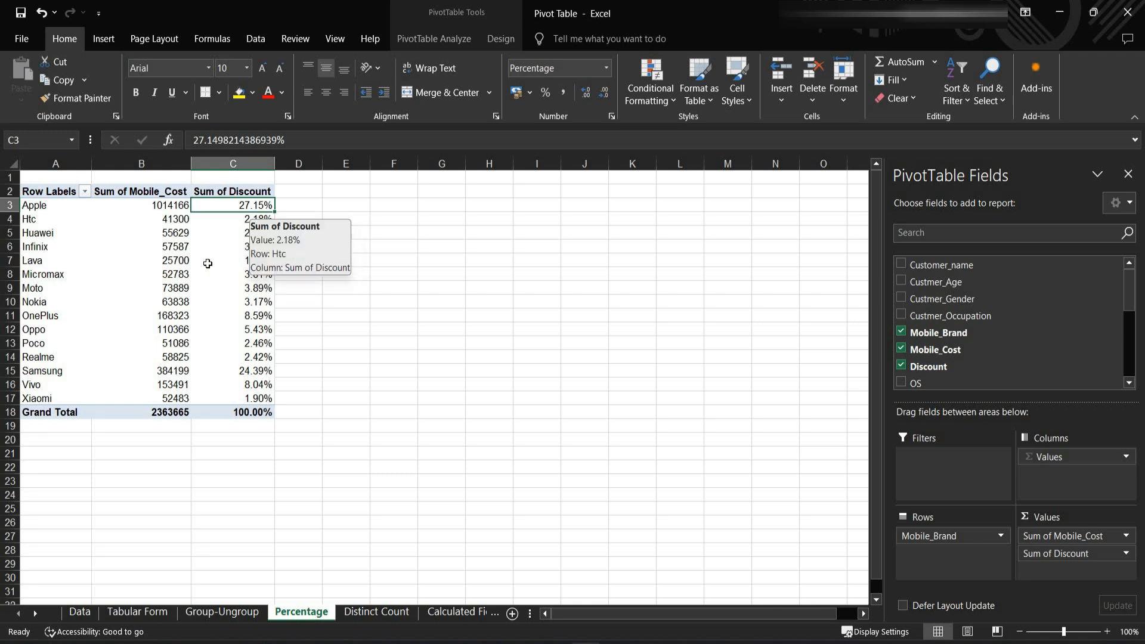
mouse_move(218, 304)
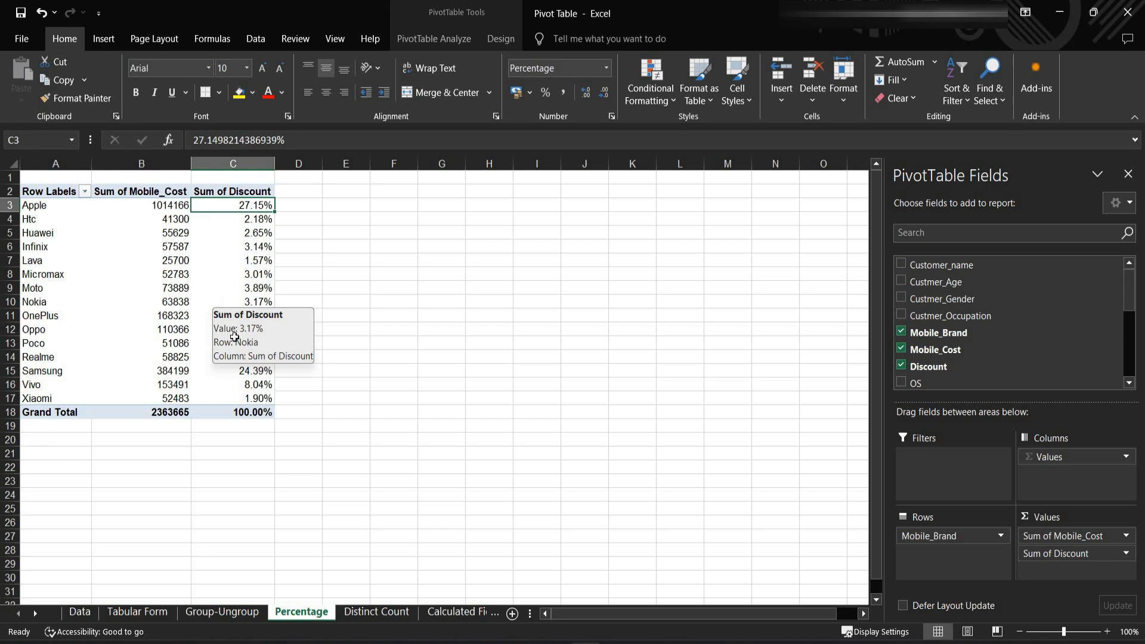
- On the Distinct Count sheet, add Custmer_Gender to the values a second time and summarize that copy by Distinct Count
left_click(362, 615)
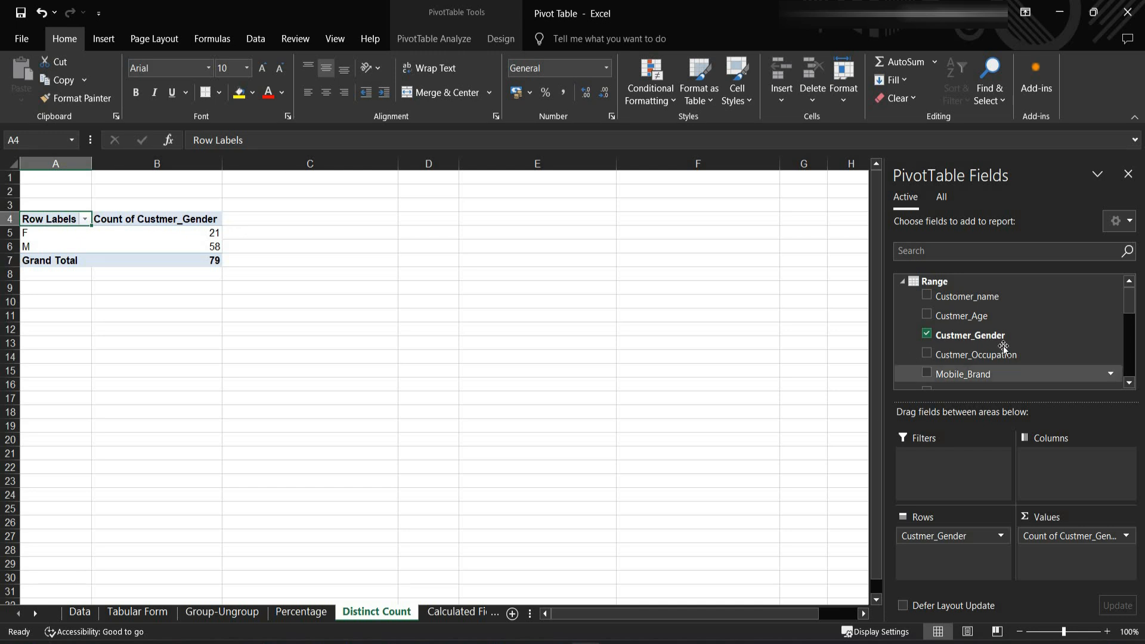
left_click_drag(995, 336, 1067, 559)
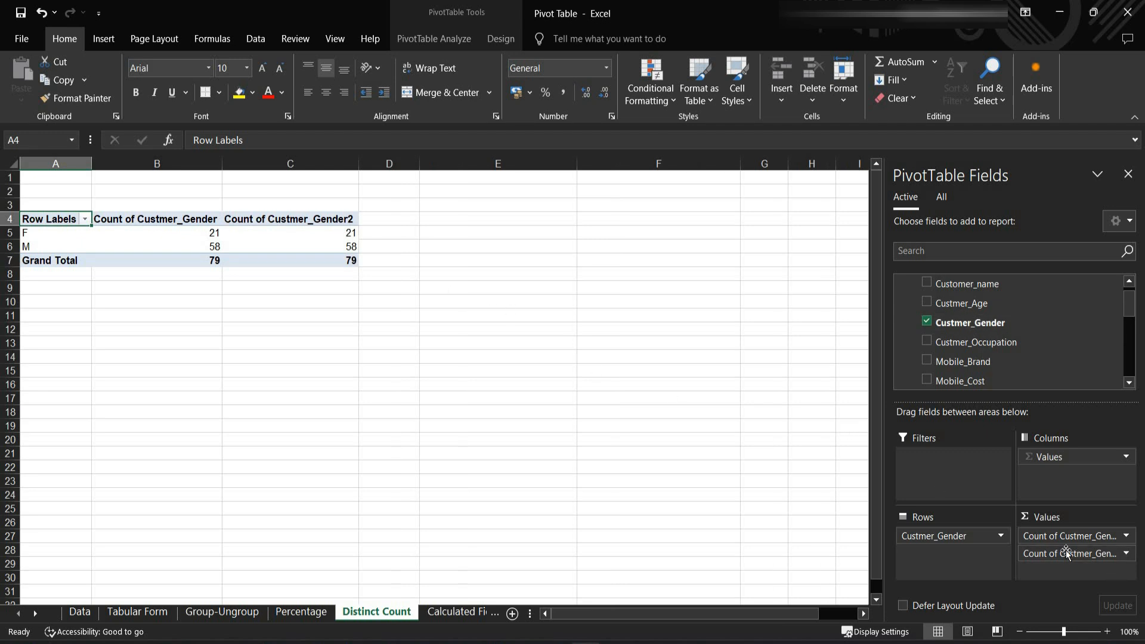
left_click(1127, 554)
left_click(1076, 535)
scroll(519, 352, "down", 2)
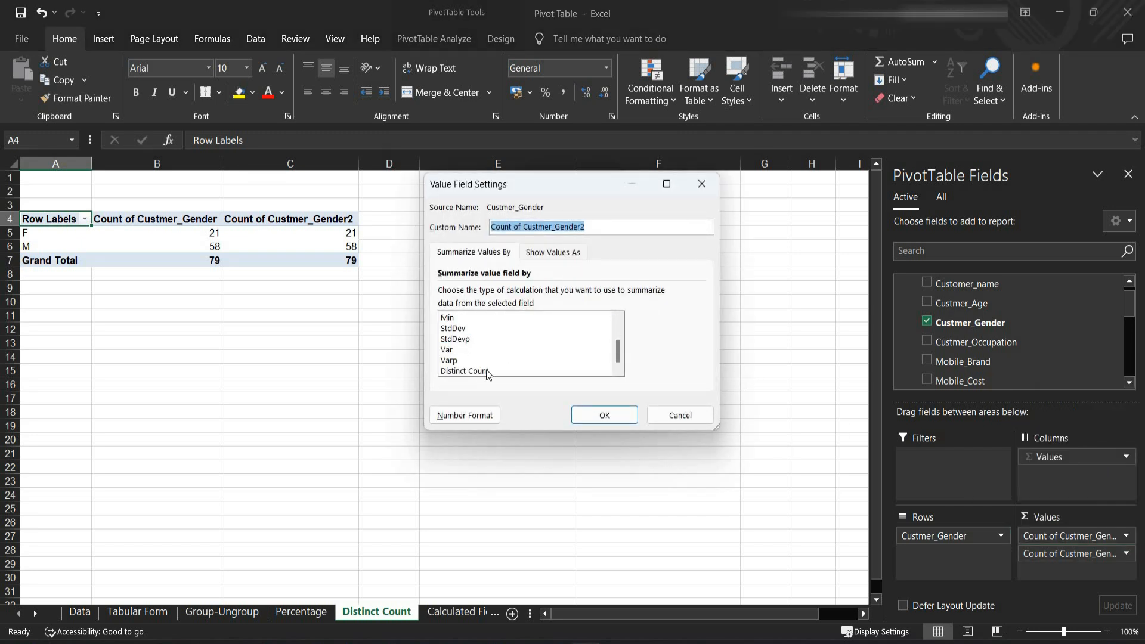
left_click(486, 371)
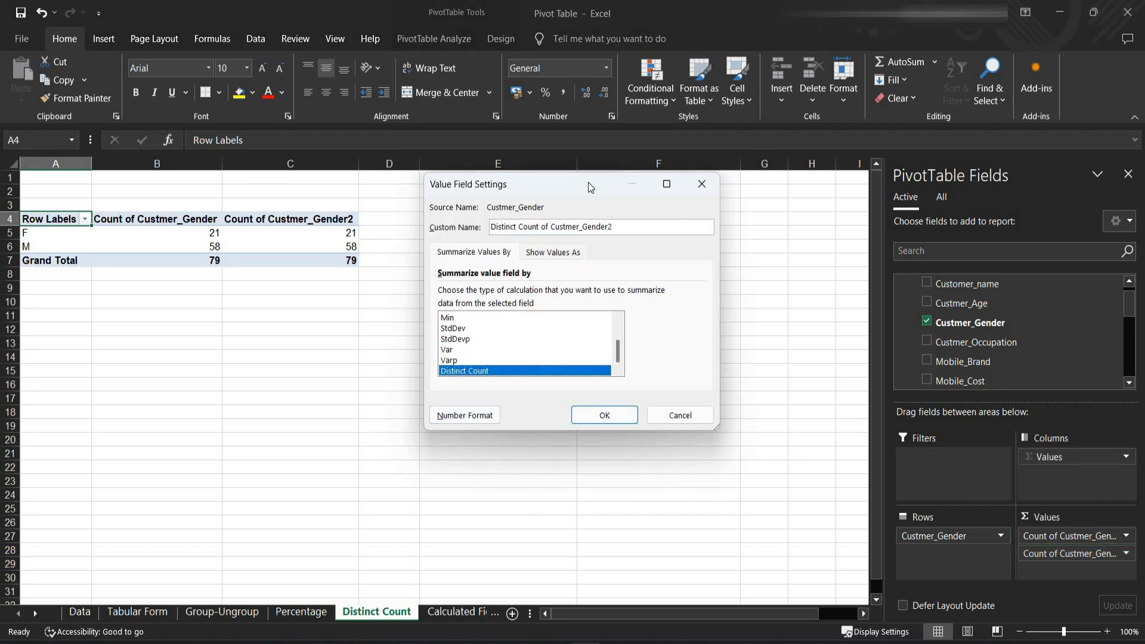
left_click(621, 413)
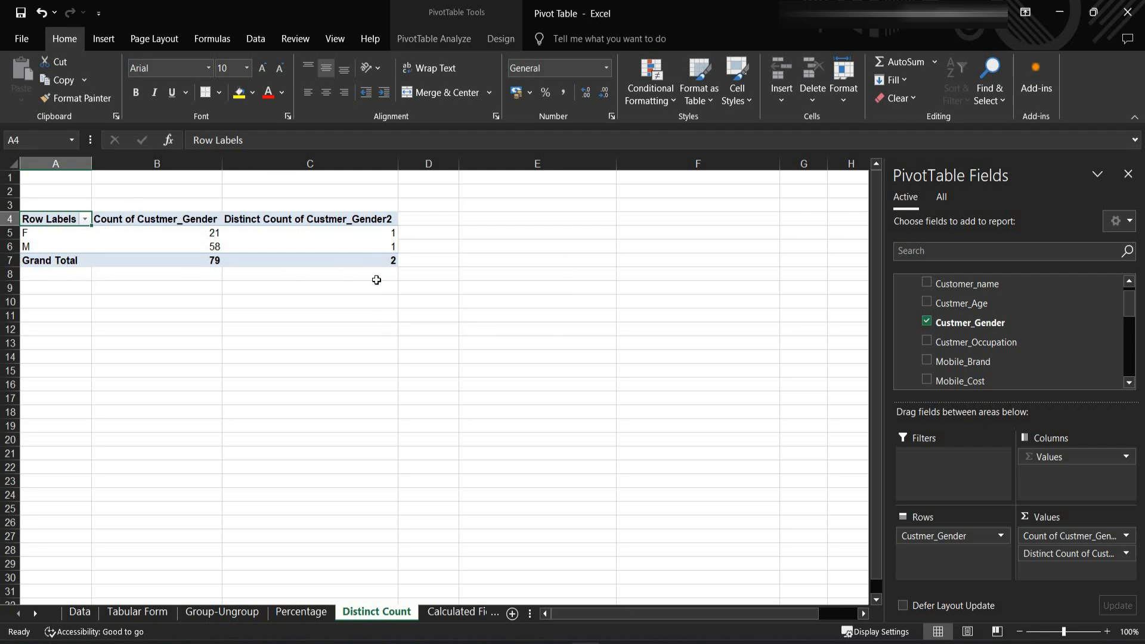
mouse_move(390, 264)
- On the Calculated Field sheet, start a new PivotTable calculated field named "Total mobile Cost"
left_click(460, 612)
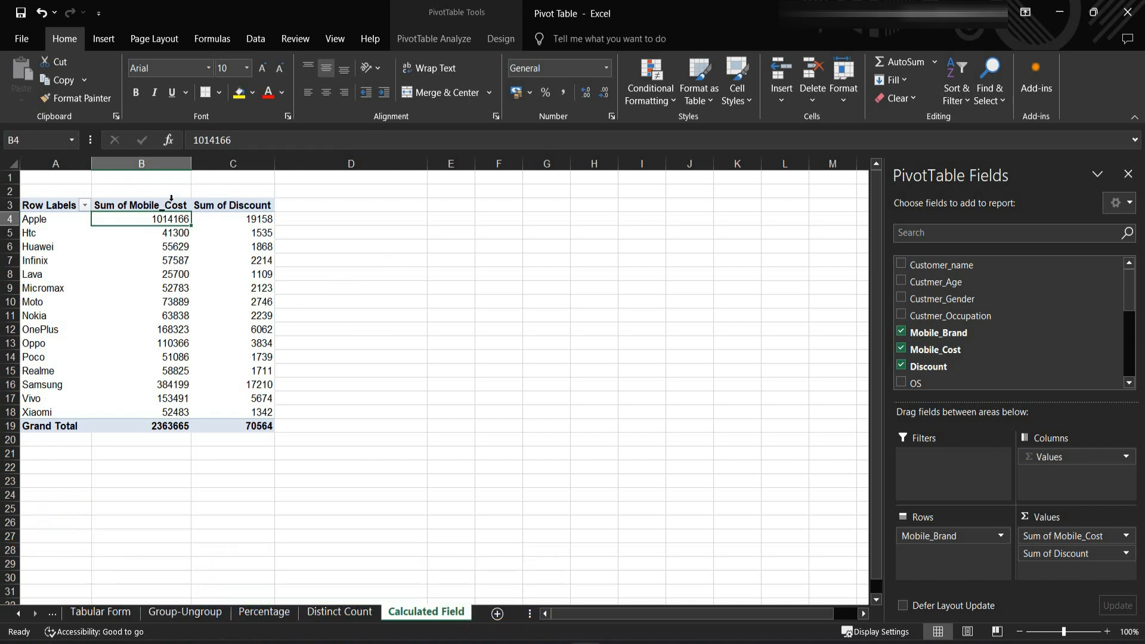
left_click(170, 206)
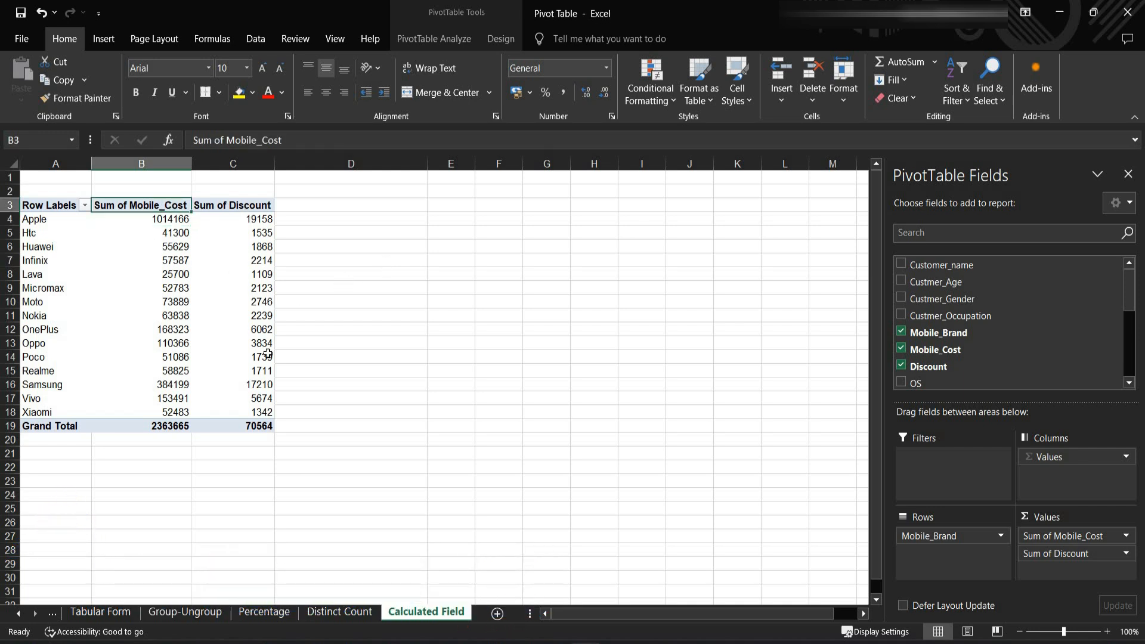
left_click(248, 208)
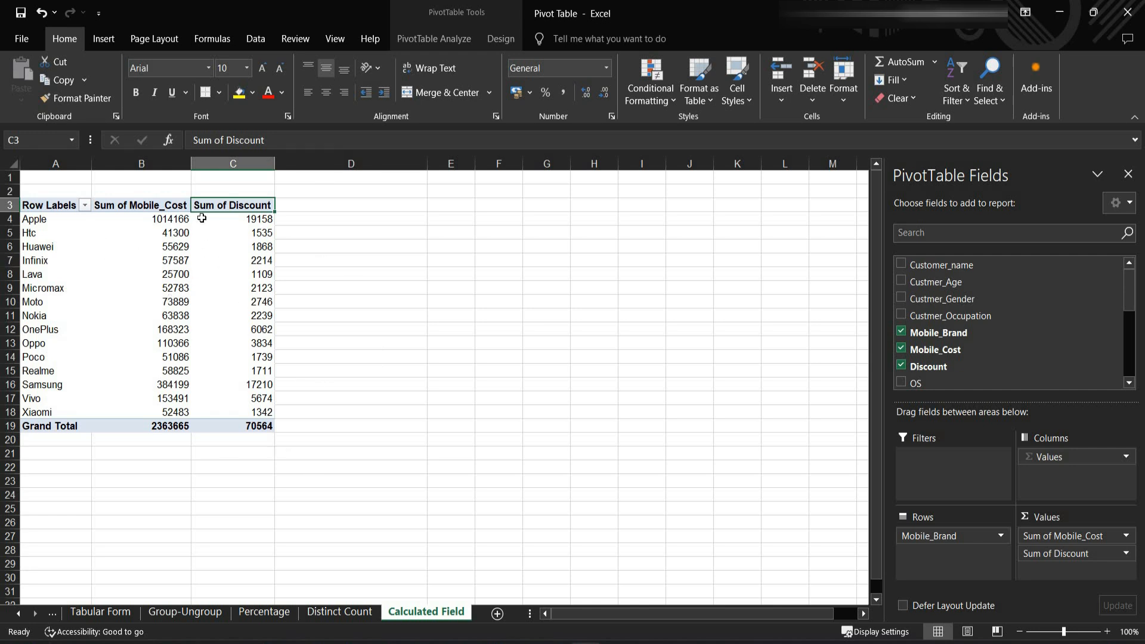
left_click(156, 207)
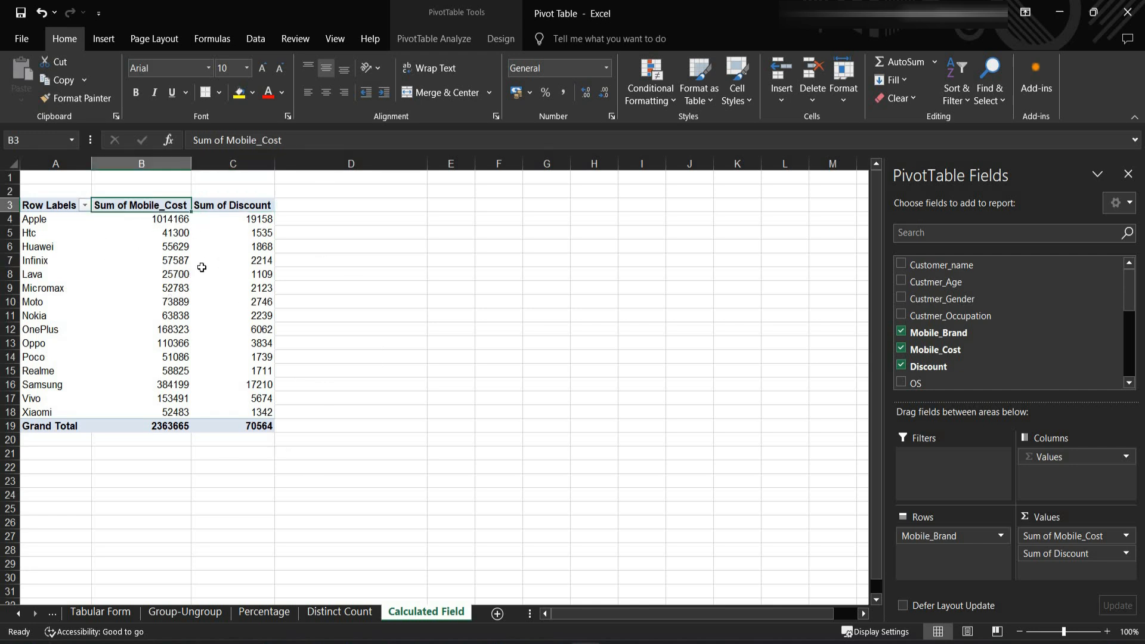
left_click(233, 208)
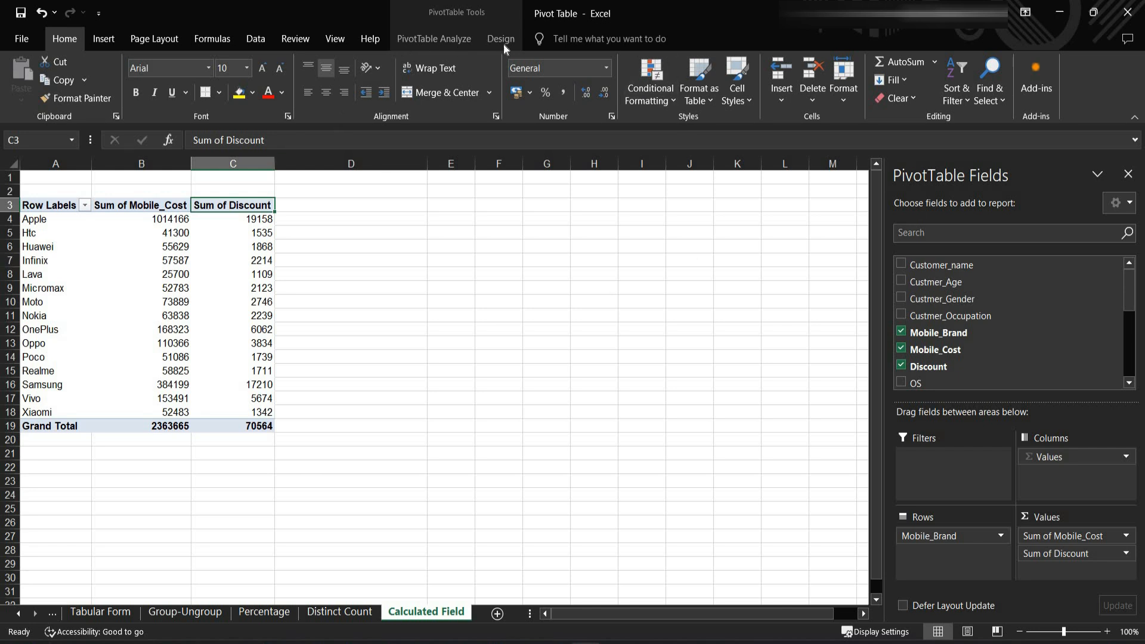
left_click(438, 43)
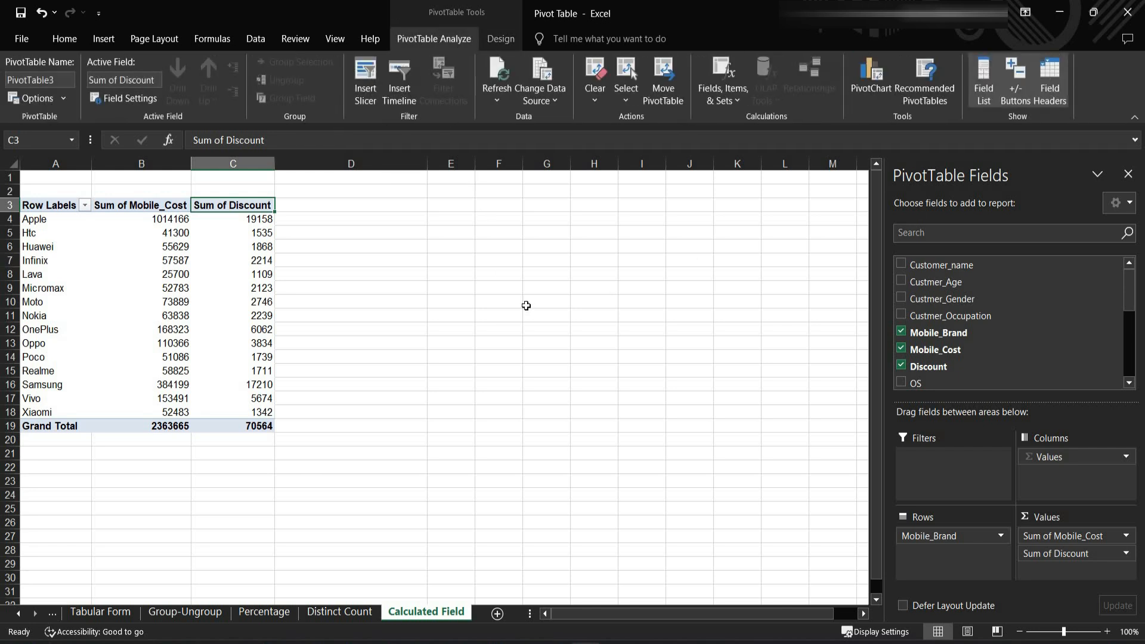
left_click(728, 95)
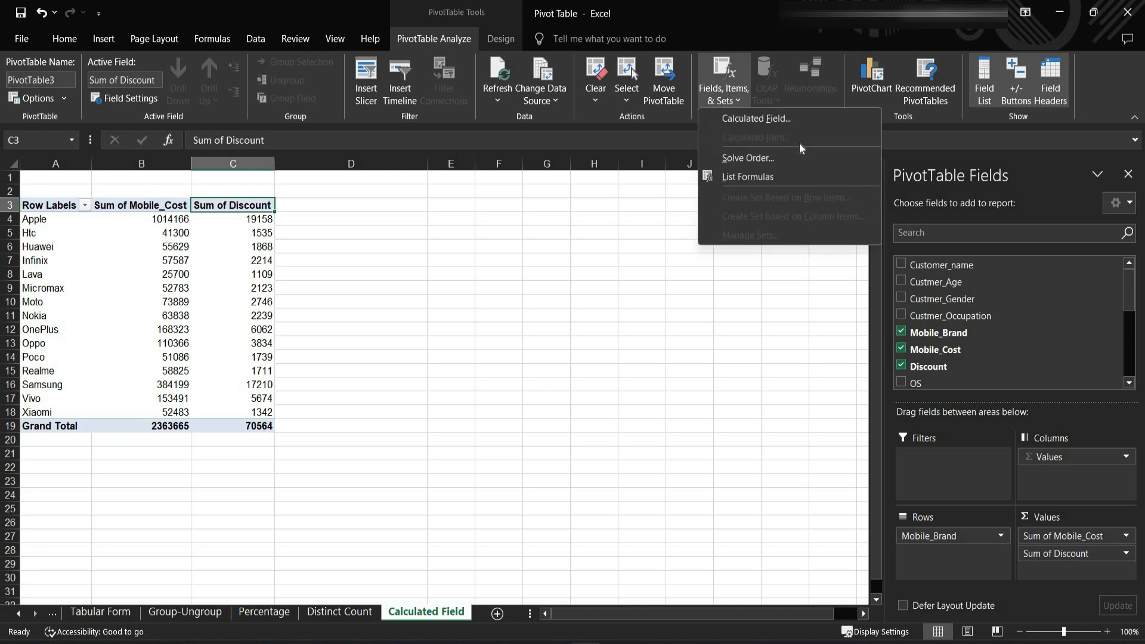
left_click(749, 118)
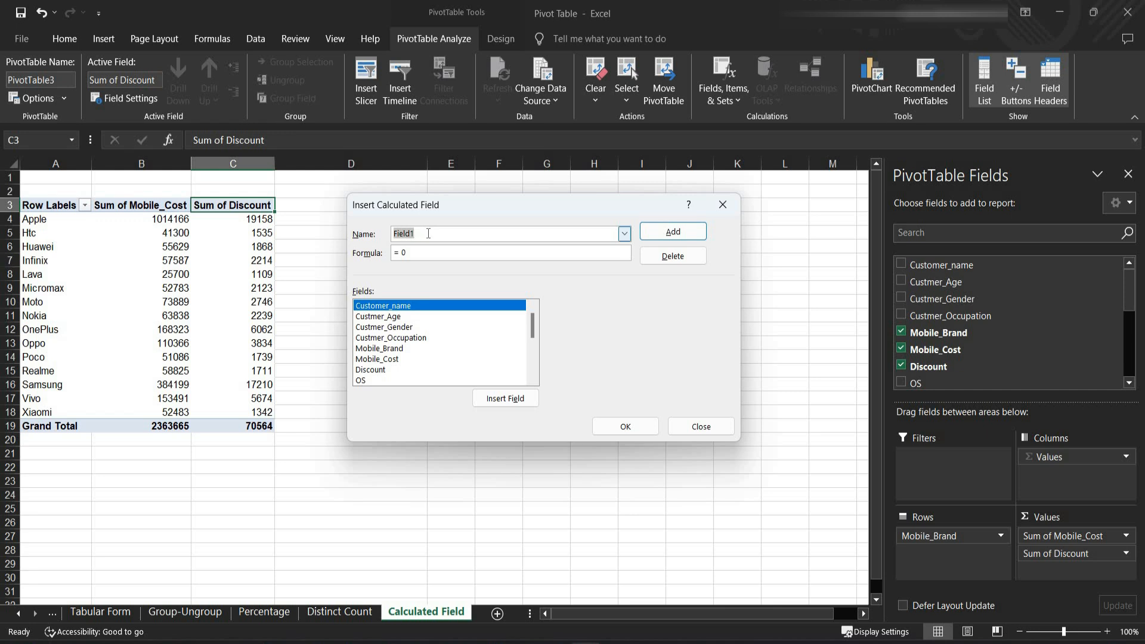
type("Total mobile Cost")
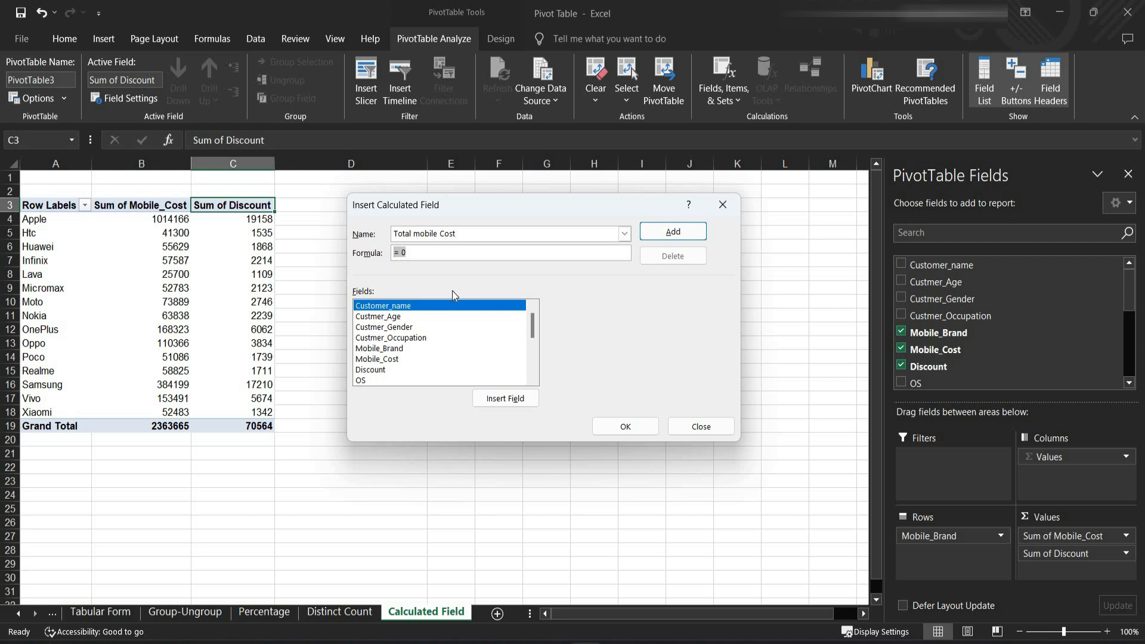
- Set the calculated field's formula to Mobile_Cost minus Discount and insert it into the PivotTable
type("=")
left_click(412, 360)
left_click(503, 399)
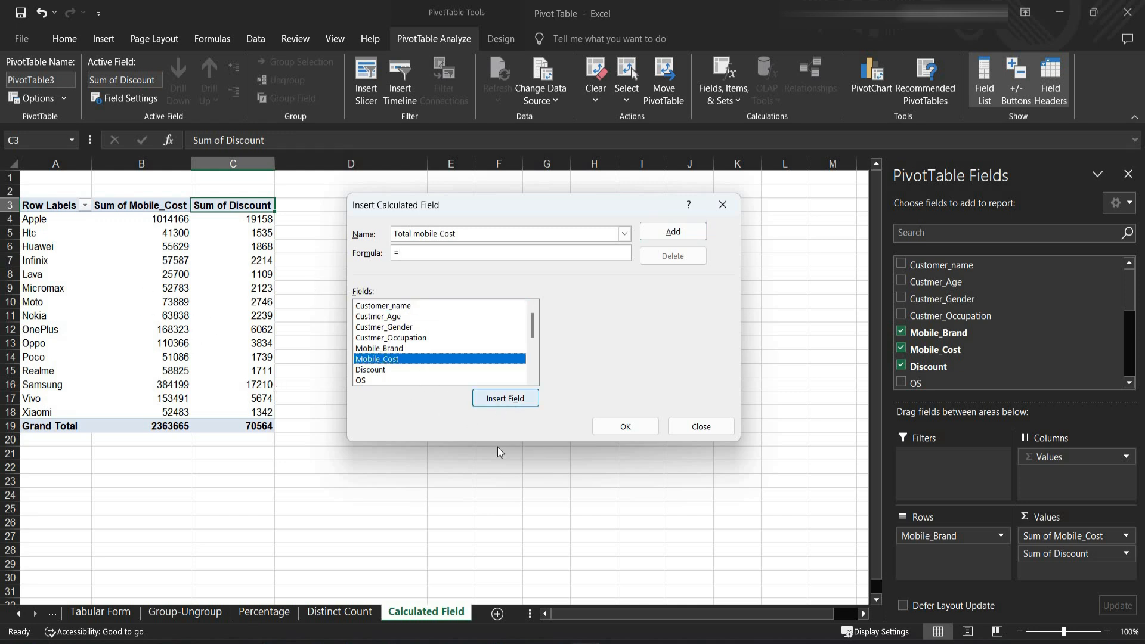
type("-")
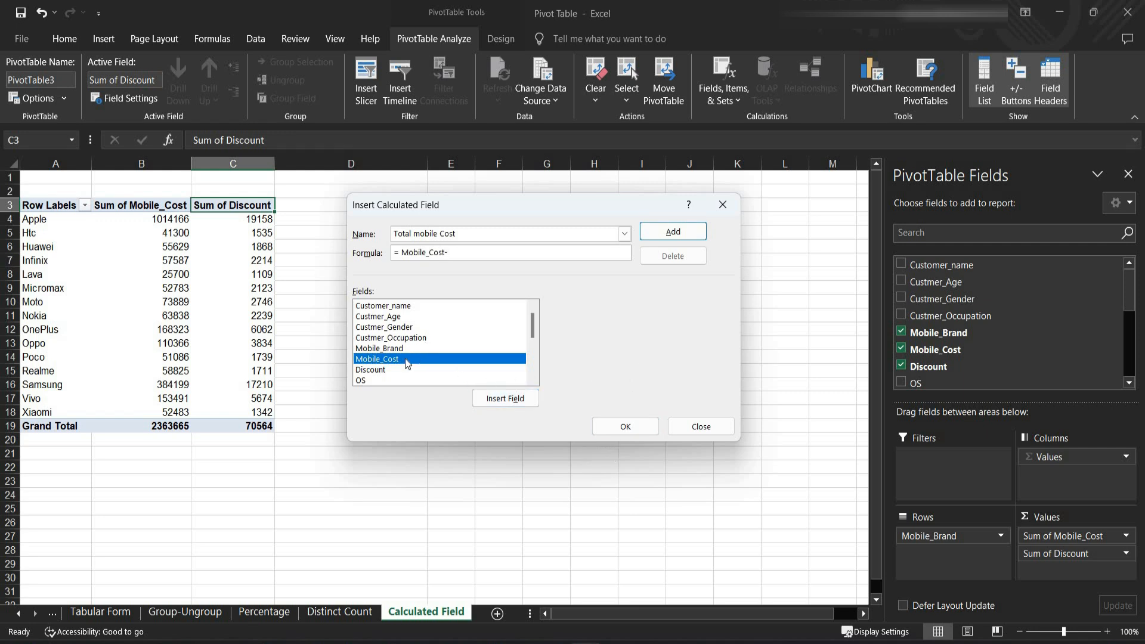
left_click(391, 370)
left_click(505, 398)
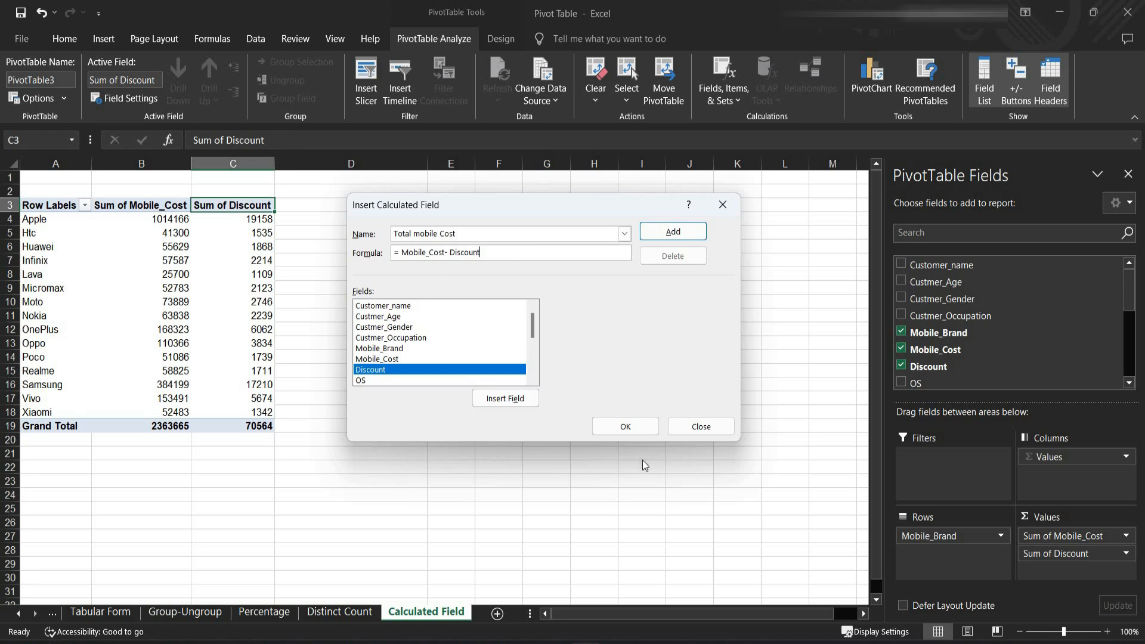
left_click(634, 429)
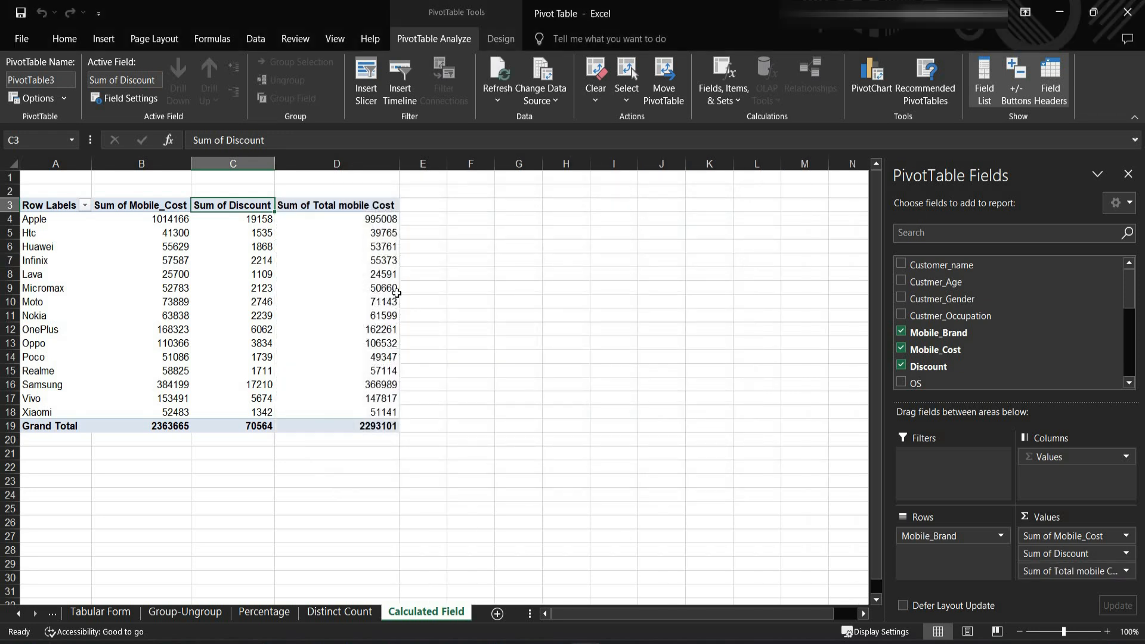